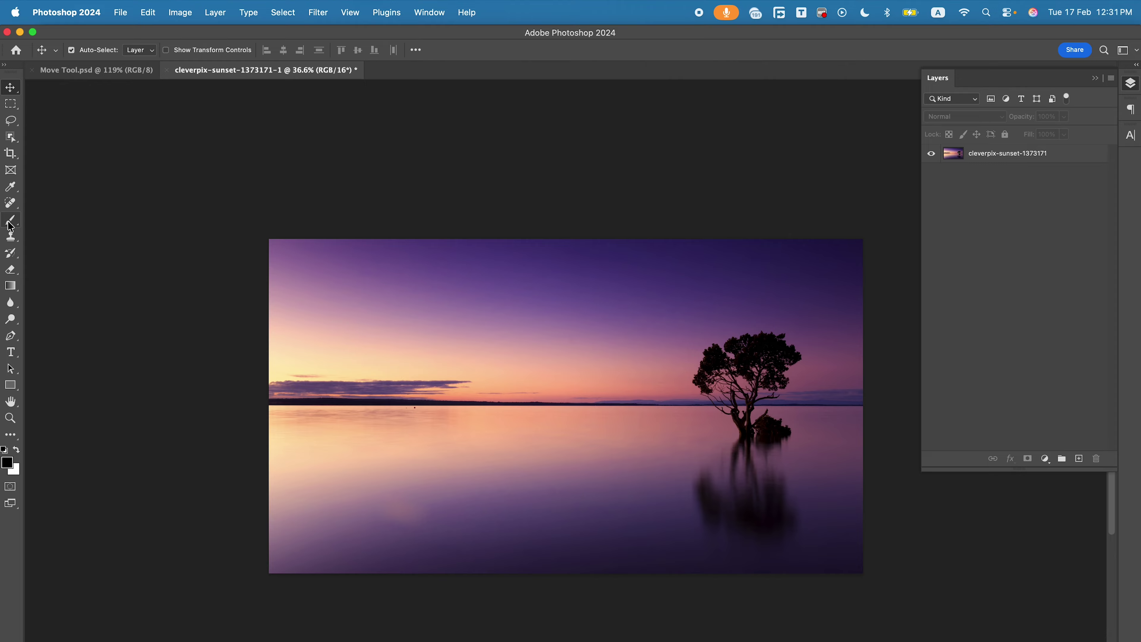
Step: Erase broad freehand strokes across the sky and water of the sunset photo layer with the Eraser at size 400
click(10, 269)
click(78, 272)
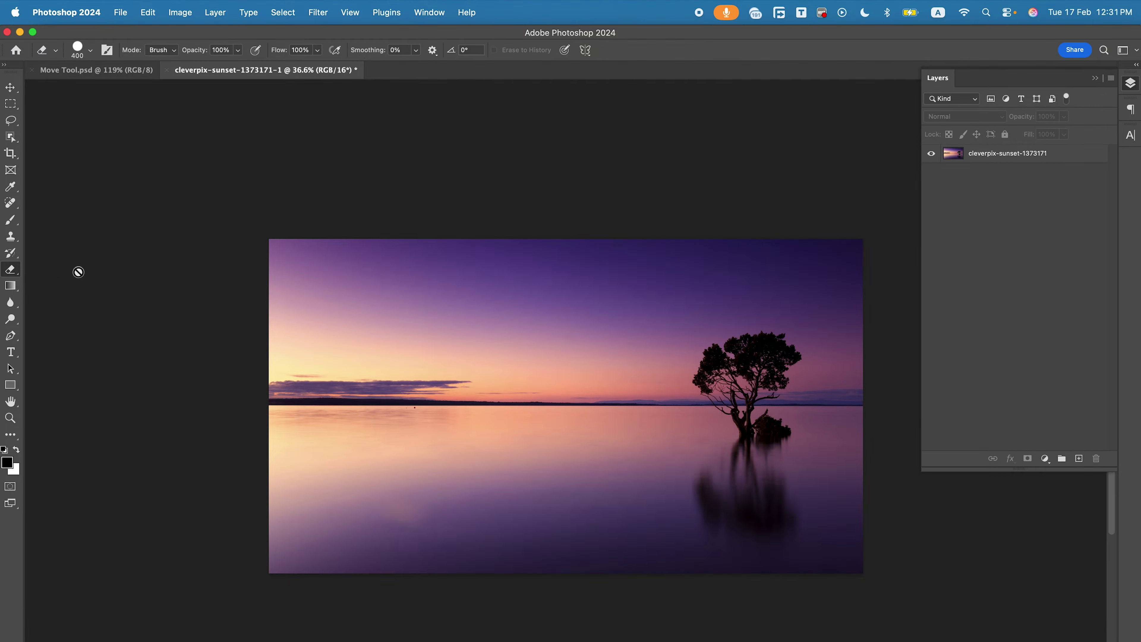
click(980, 161)
mouse_move(466, 308)
mouse_down()
mouse_move(447, 336)
mouse_move(577, 381)
mouse_move(556, 275)
mouse_move(411, 351)
mouse_move(341, 283)
mouse_move(326, 355)
mouse_move(400, 401)
mouse_move(575, 429)
mouse_move(423, 414)
mouse_move(576, 390)
mouse_move(595, 287)
mouse_move(721, 312)
mouse_move(665, 306)
mouse_up()
mouse_move(600, 438)
mouse_down()
mouse_move(594, 474)
mouse_move(622, 478)
mouse_up()
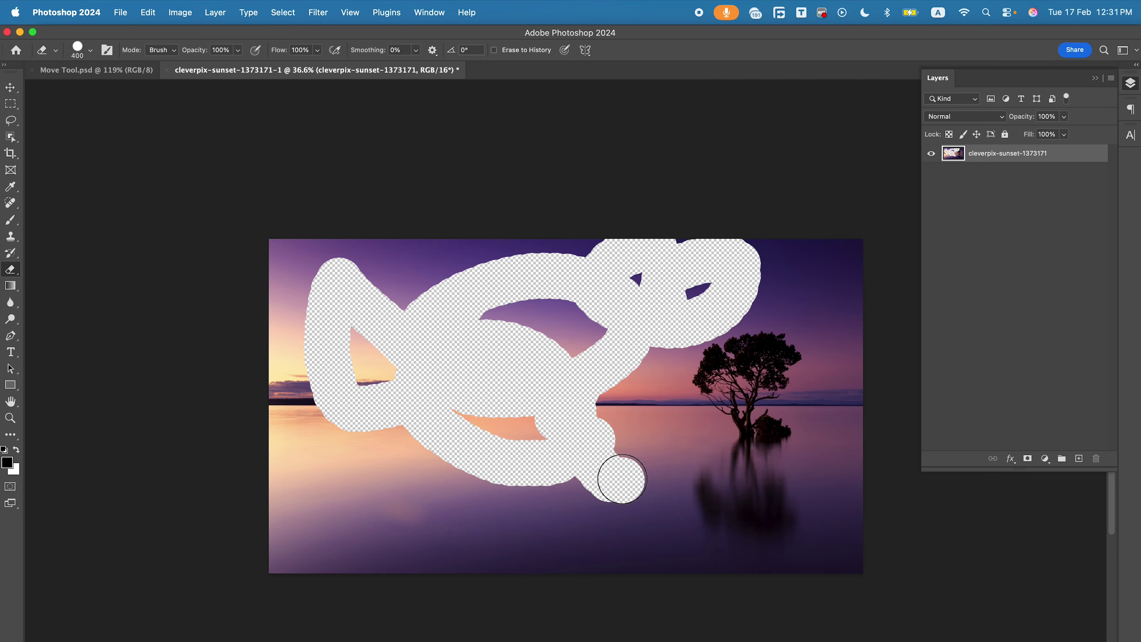
Step: Undo the eraser strokes on the sunset photo and return to the Move tool
key(super+z)
key(super+z)
key(super+z)
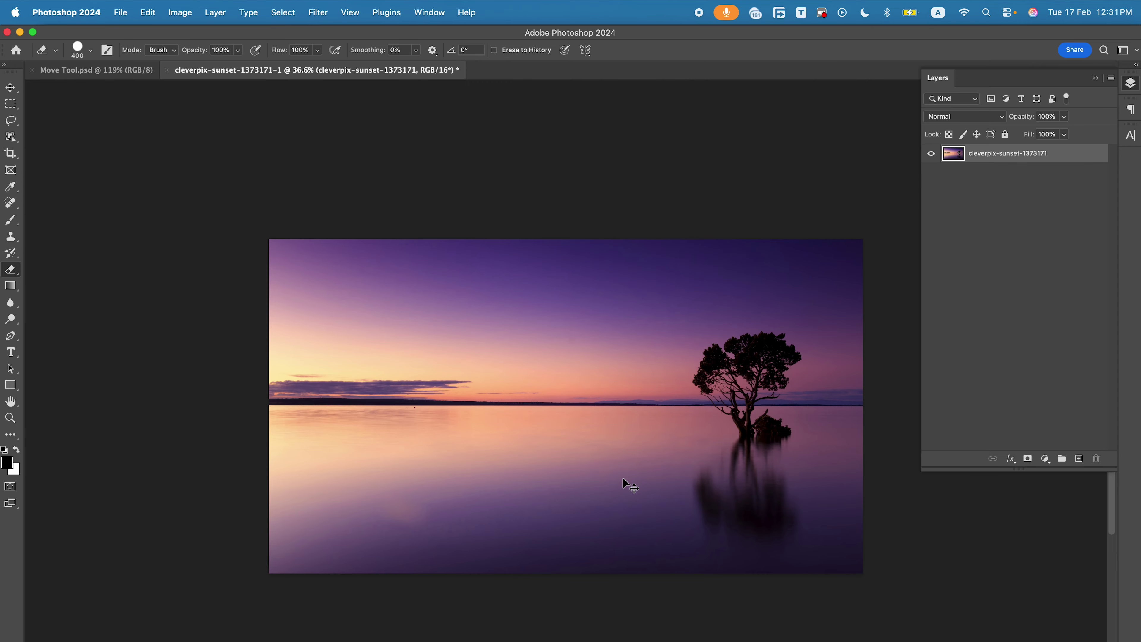
click(11, 87)
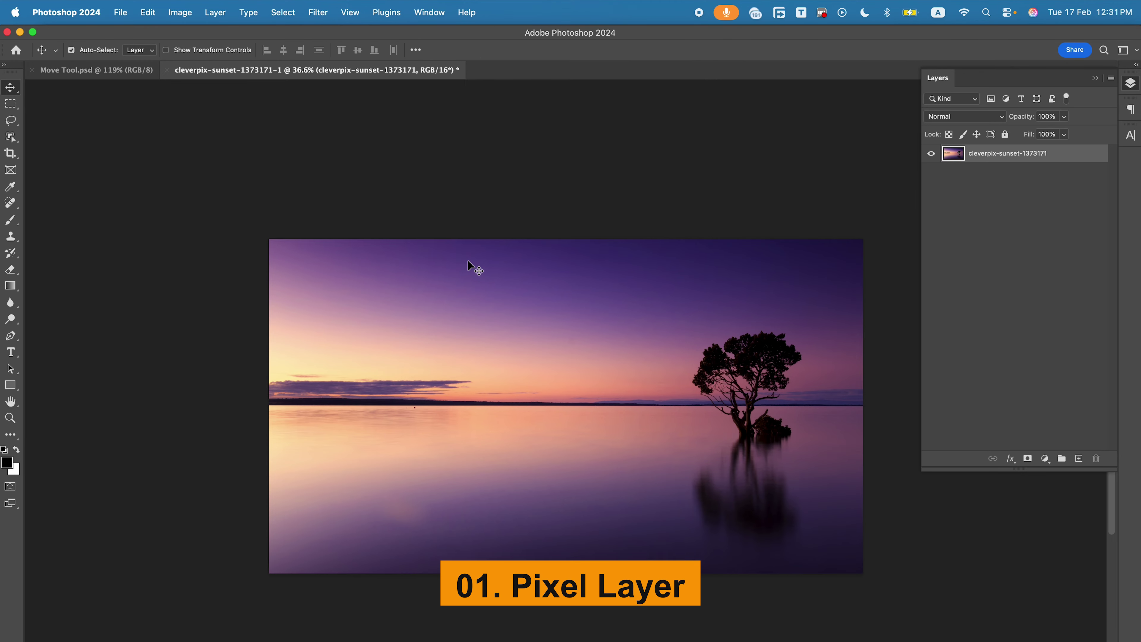
Step: Examine the individual pixels of the sunset photo layer at very high magnification
scroll(566, 414, up, 10)
scroll(518, 418, up, 15)
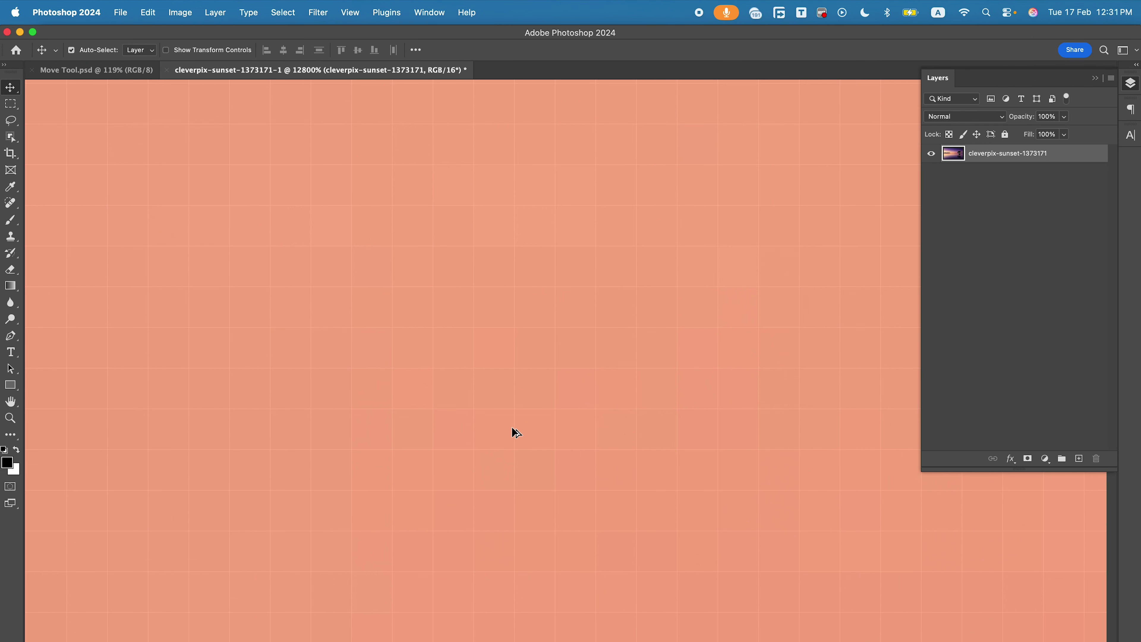
scroll(513, 426, down, 3)
scroll(517, 427, down, 15)
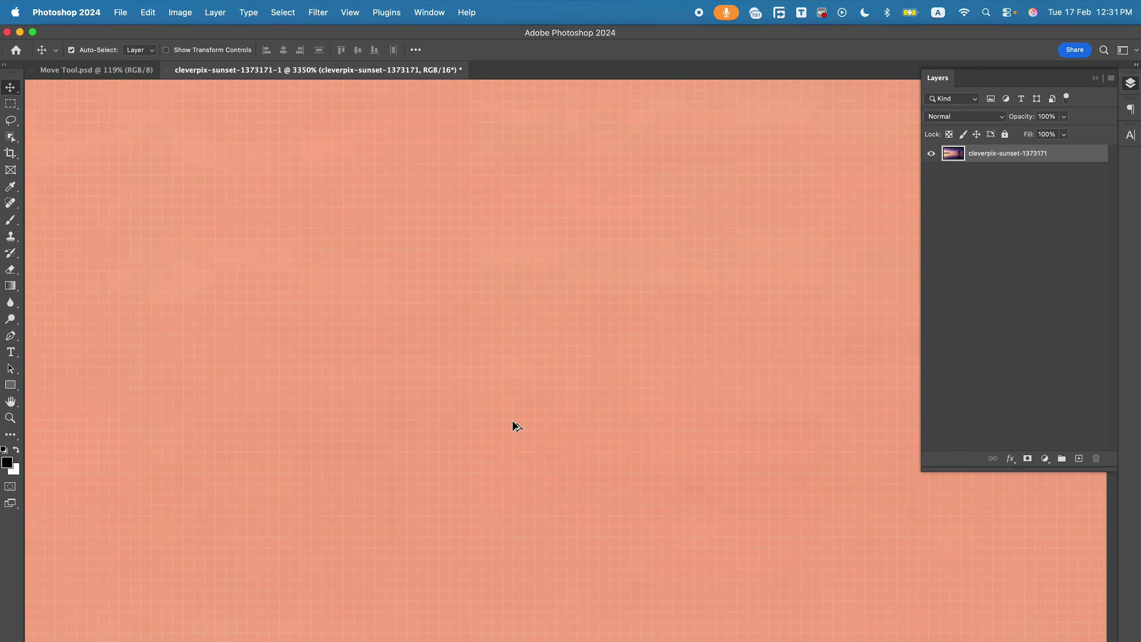
scroll(517, 425, down, 1)
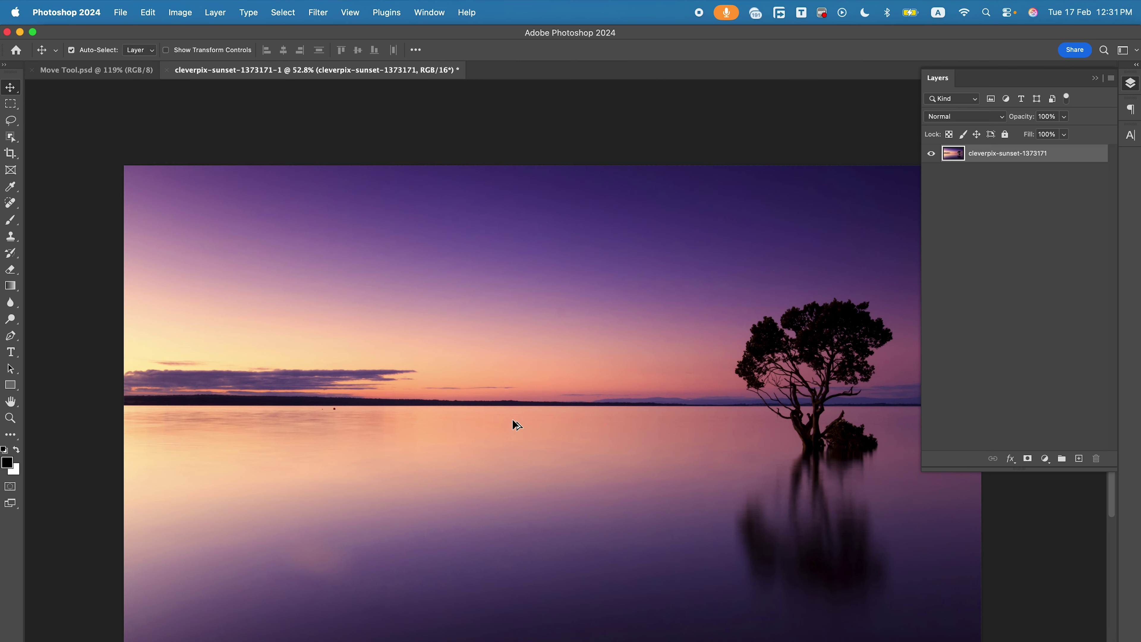
scroll(512, 422, down, 8)
scroll(568, 423, up, 6)
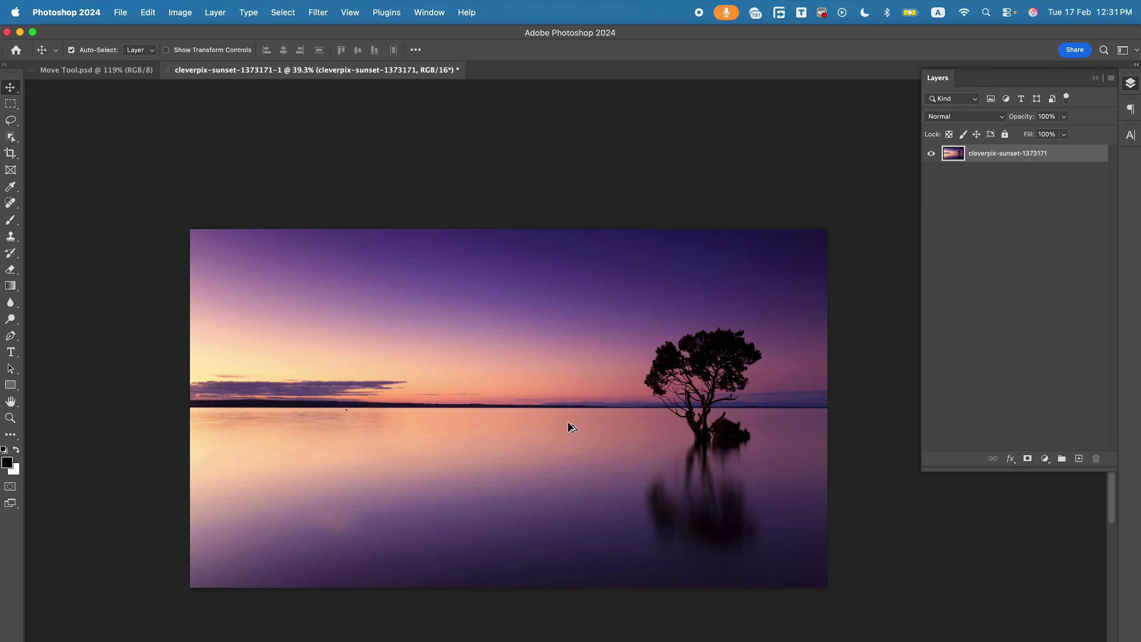
scroll(569, 426, up, 1)
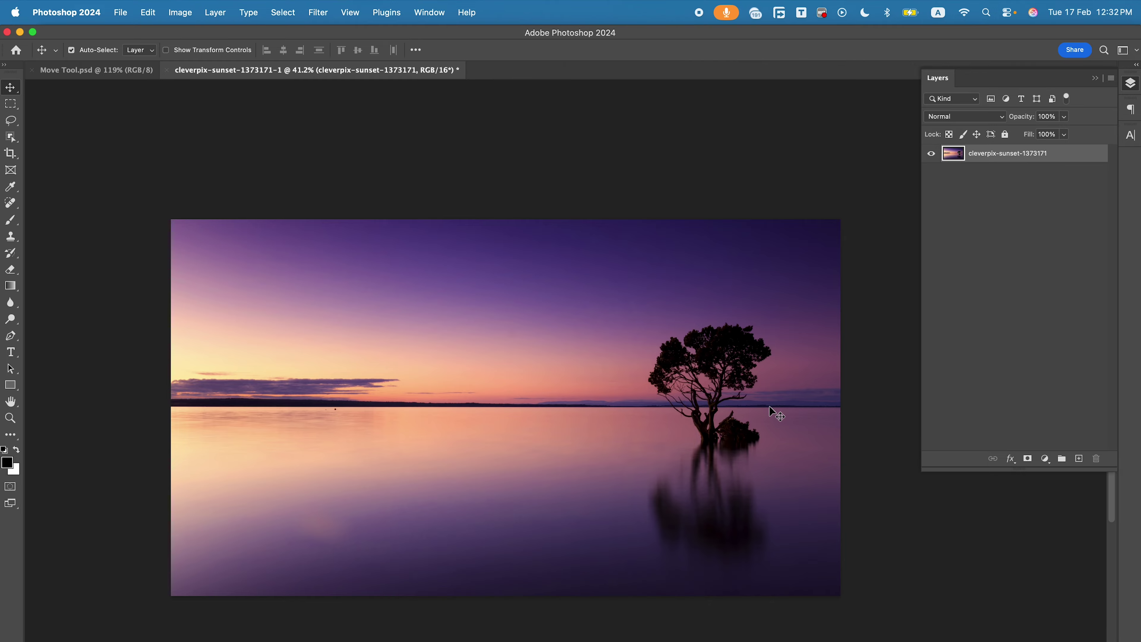
Step: Add a Brightness/Contrast adjustment layer above the sunset photo and close its properties
click(1045, 459)
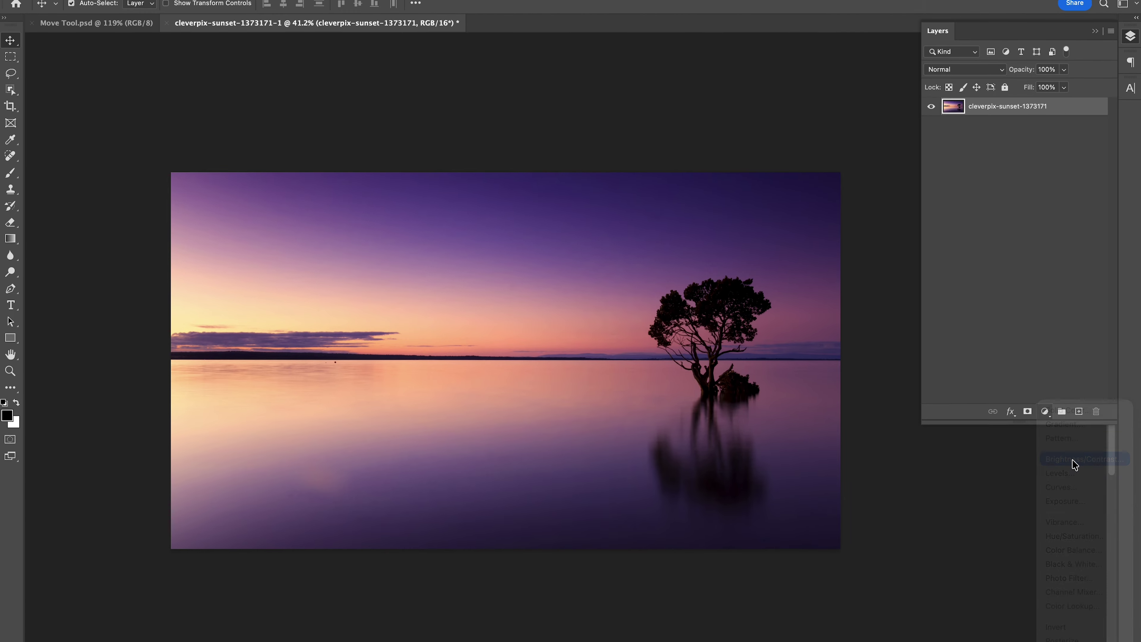
click(1074, 406)
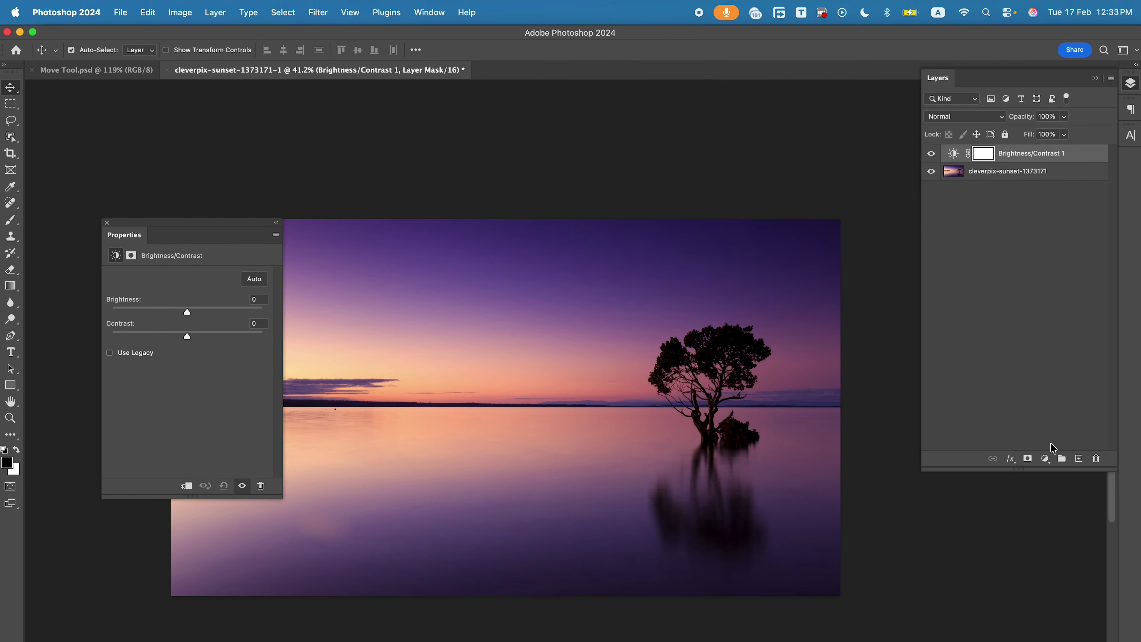
click(955, 154)
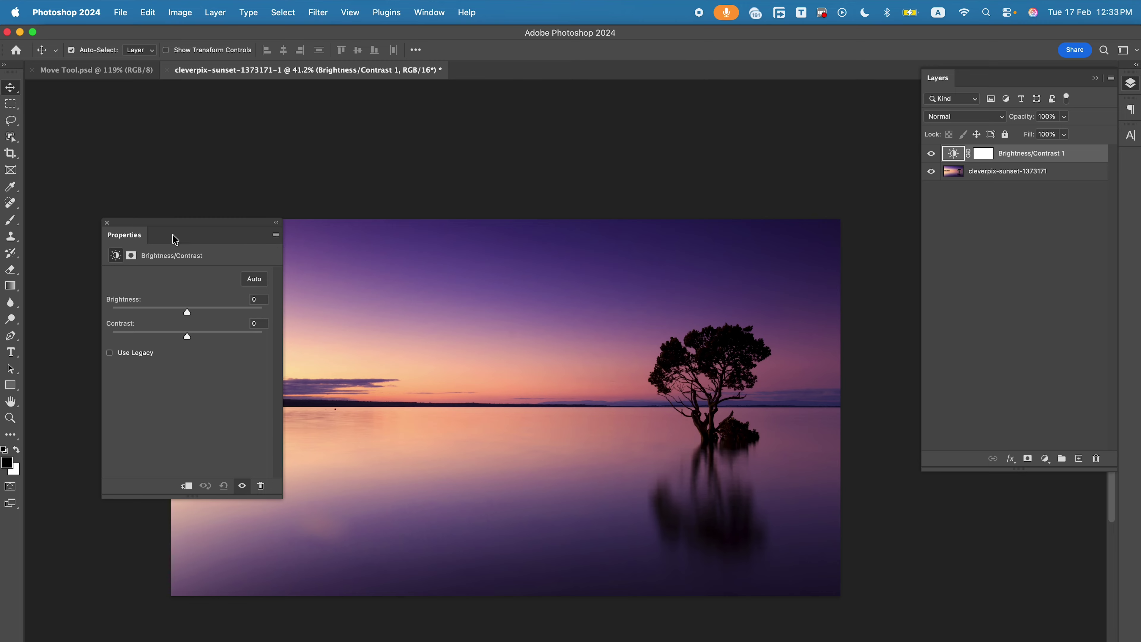
drag(170, 224, 725, 146)
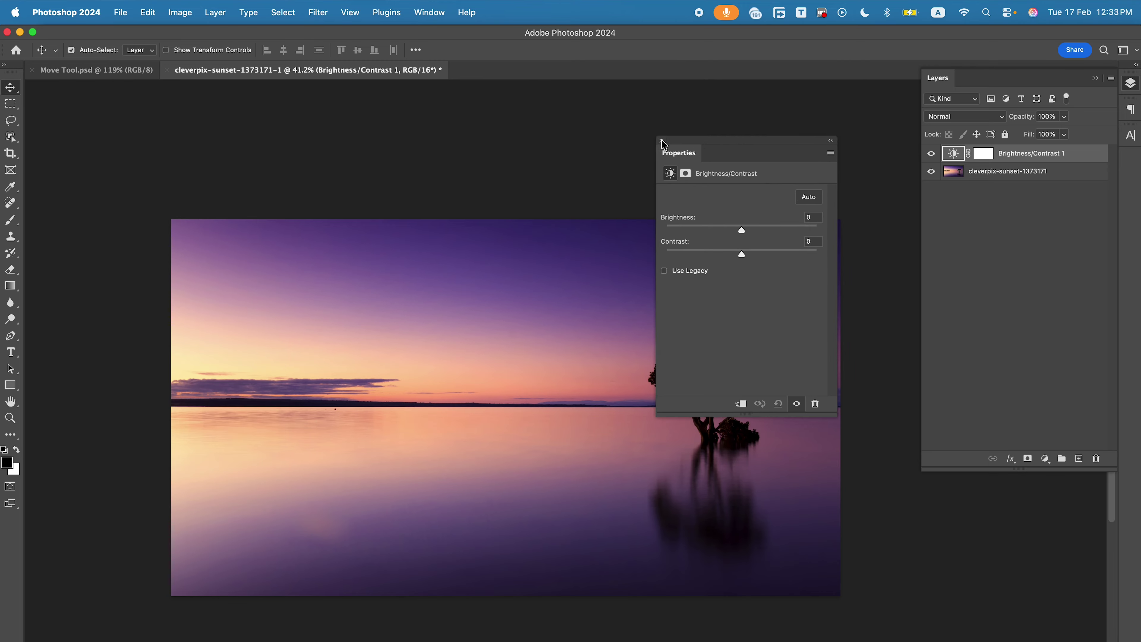
click(662, 141)
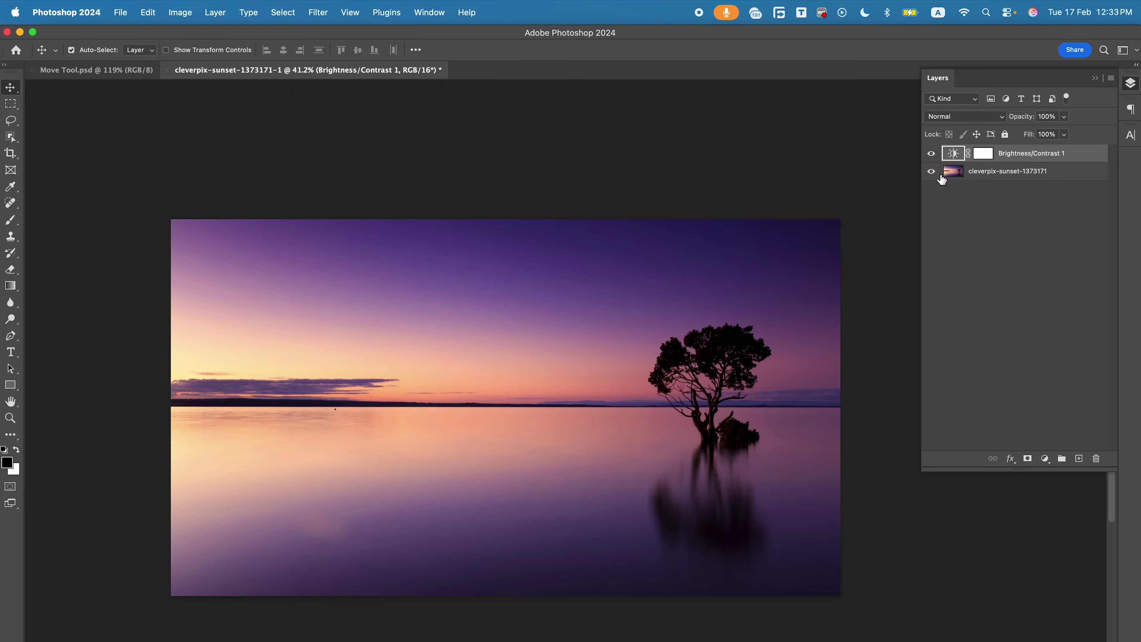
Step: Set the Brightness/Contrast layer's brightness to -127 and contrast to -9
double_click(953, 154)
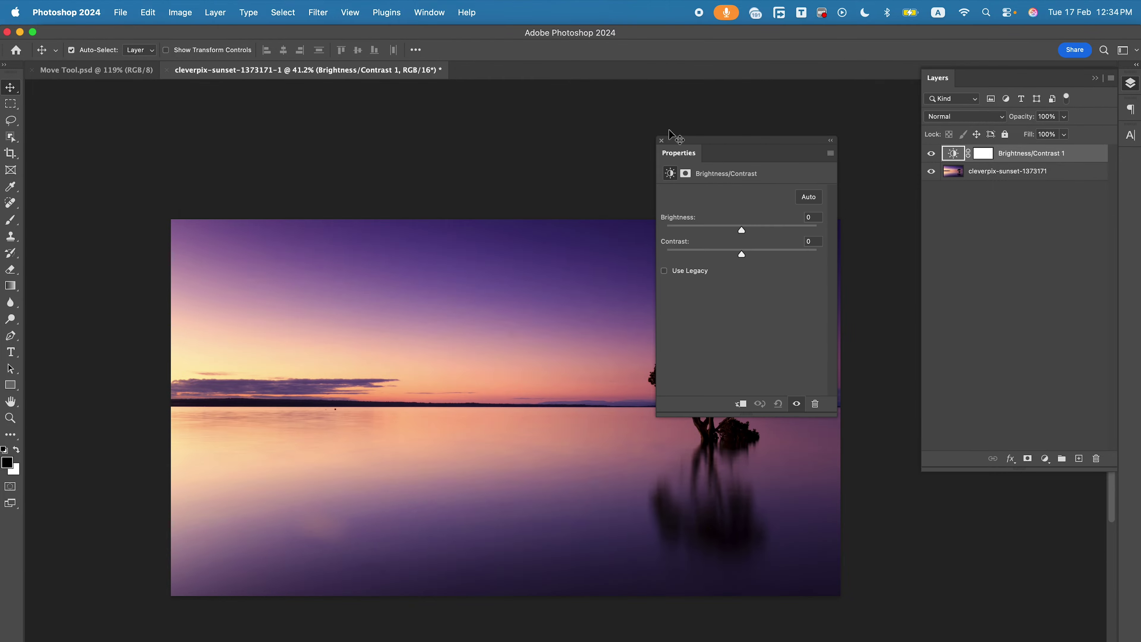
drag(681, 142, 125, 170)
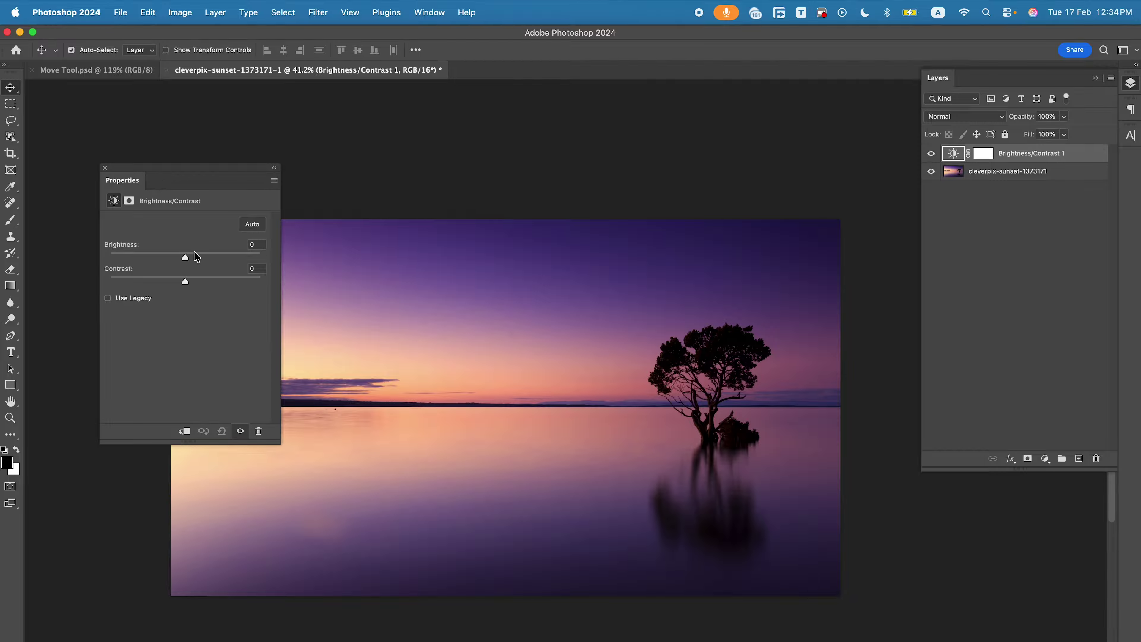
drag(184, 257, 172, 281)
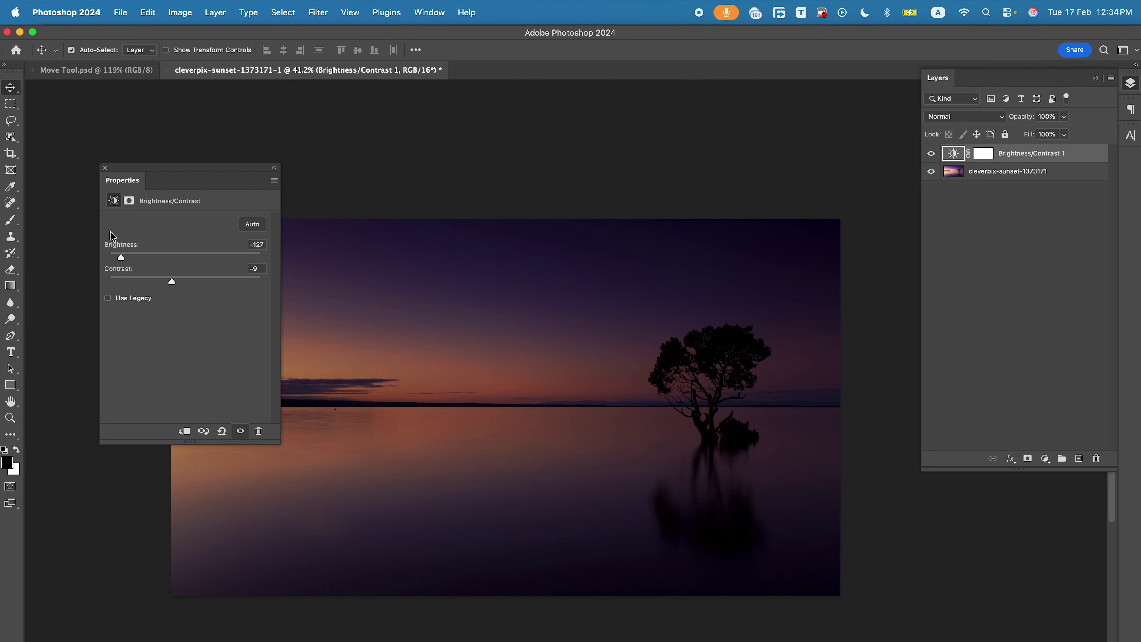
click(106, 168)
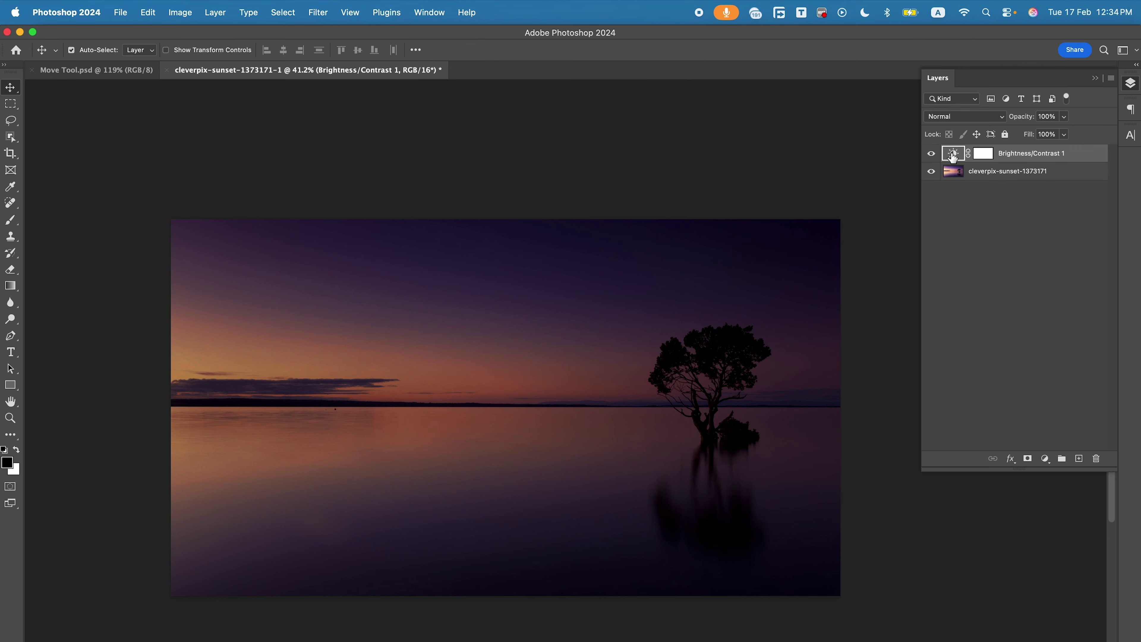
Step: Move the Brightness/Contrast layer below the sunset photo layer and back above it to compare its effect
click(1008, 158)
drag(1008, 159, 1008, 189)
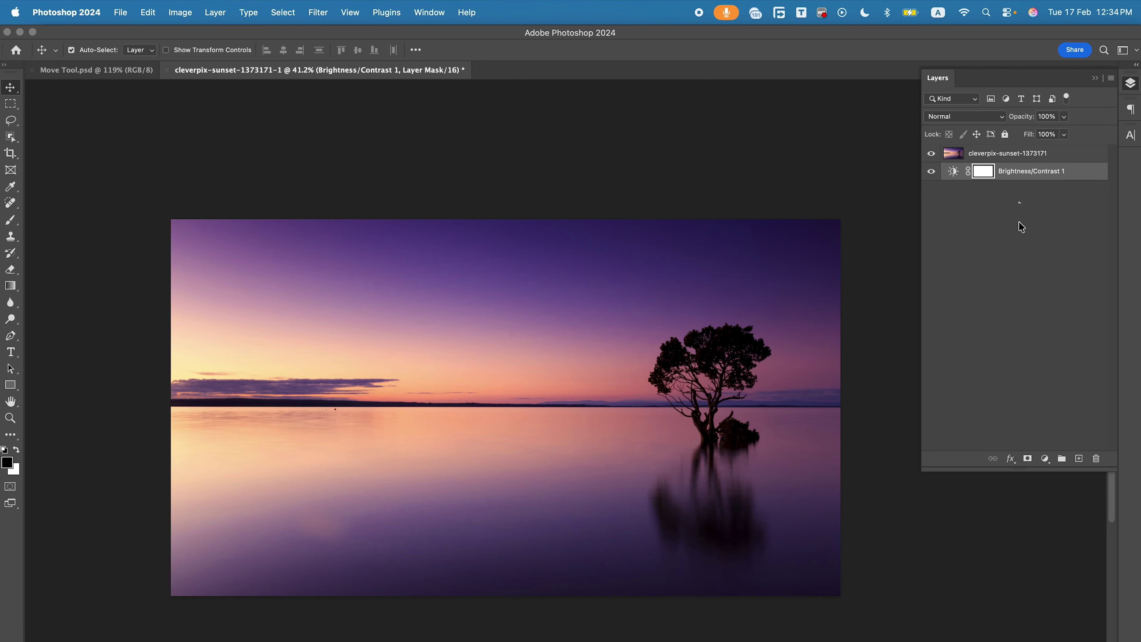
drag(1014, 173, 1007, 152)
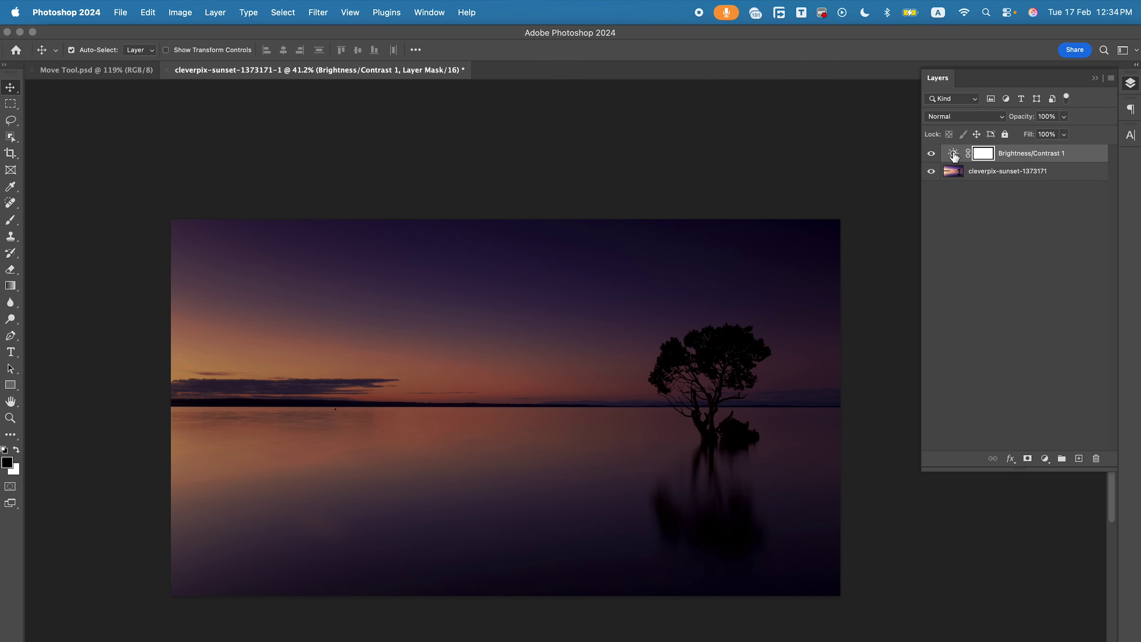
Step: Compare the photo with and without the Brightness/Contrast adjustment, and leave that layer hidden
click(932, 154)
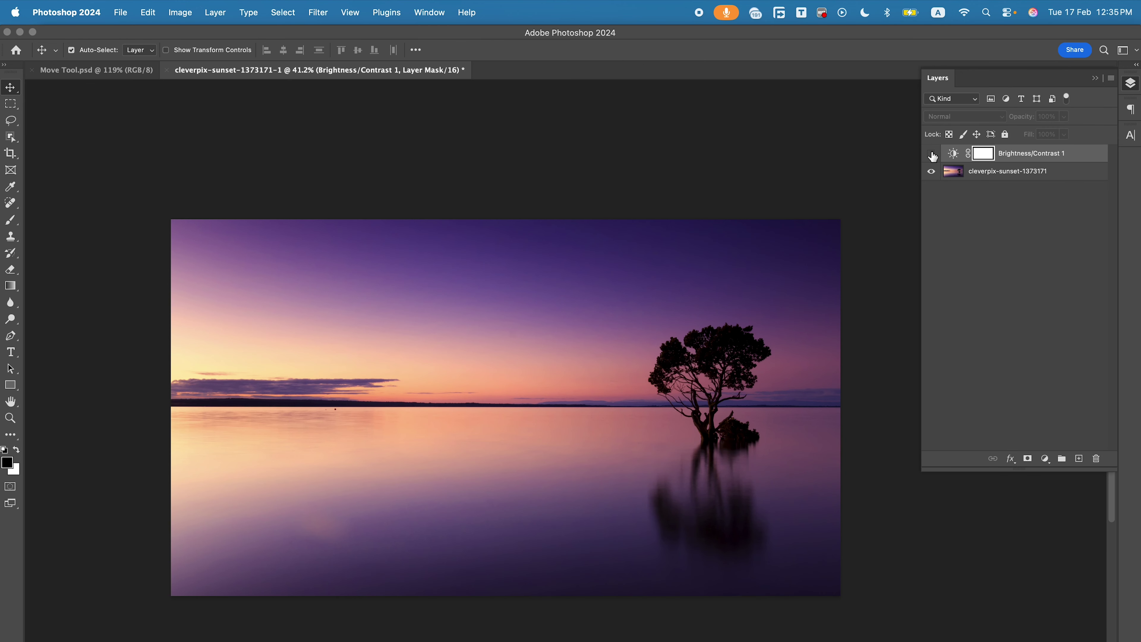
click(931, 154)
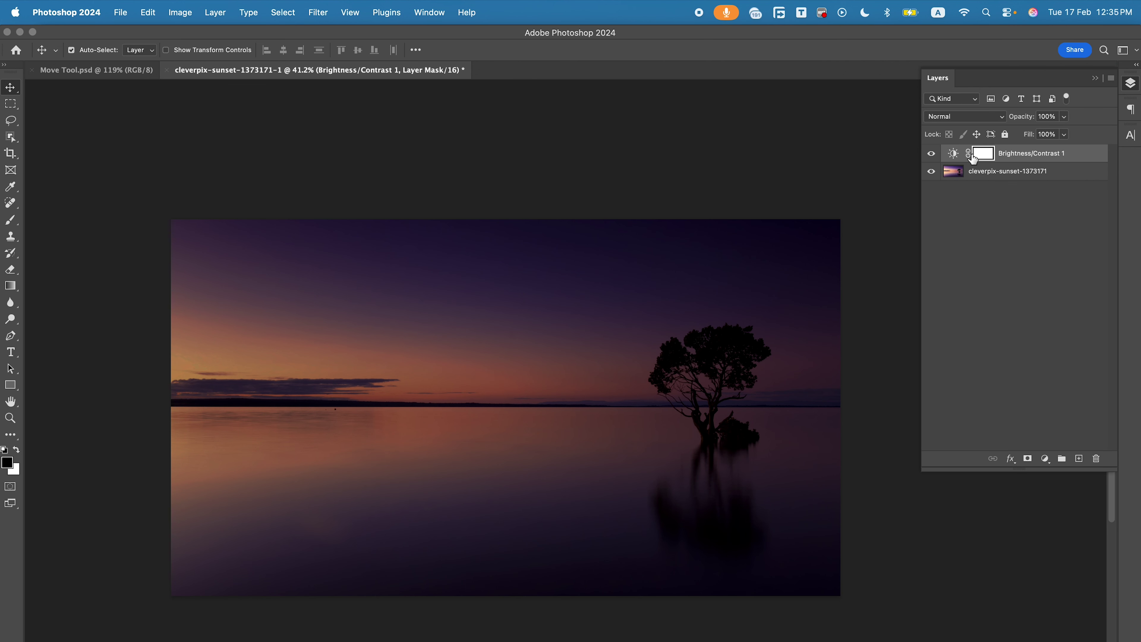
click(954, 154)
click(932, 155)
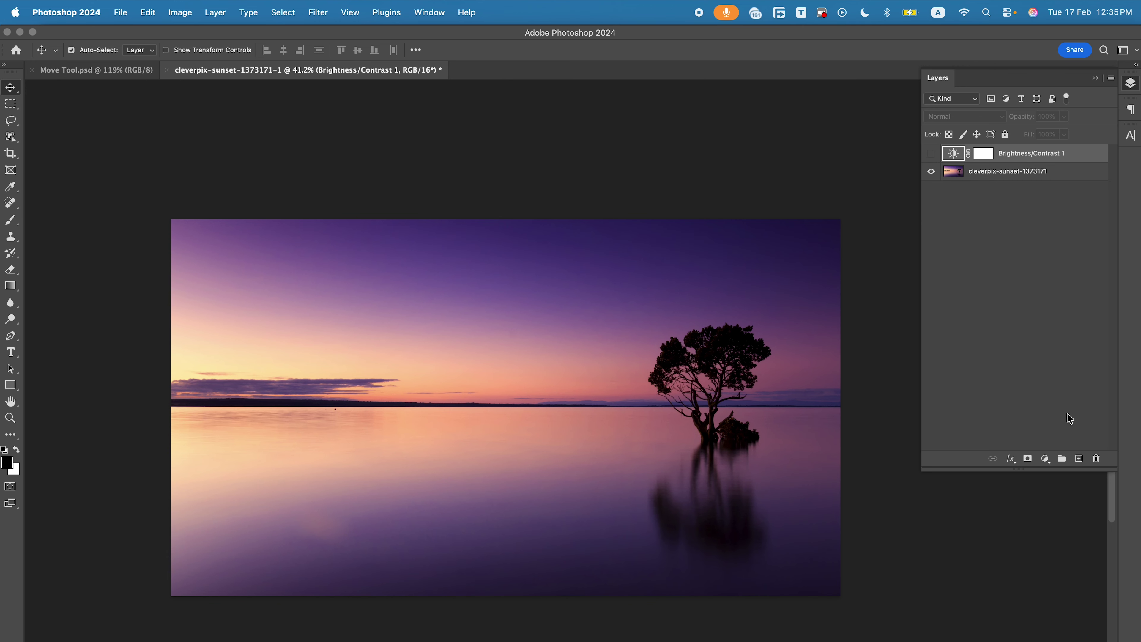
Step: Add a Vibrance adjustment layer on top of the stack and set its vibrance to +14
click(1046, 459)
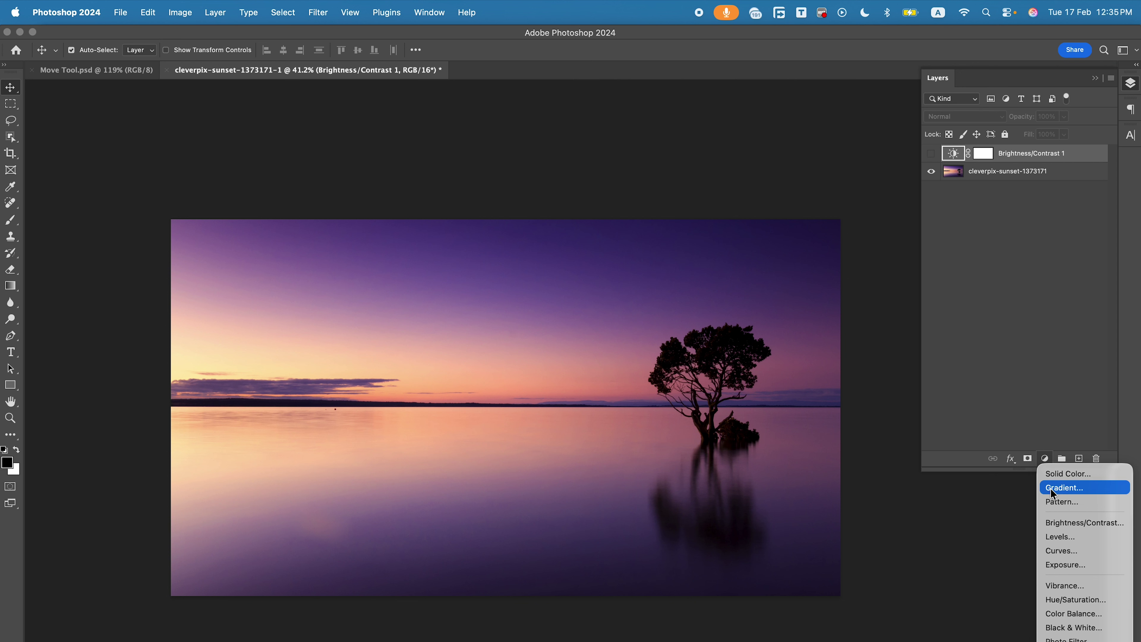
click(1063, 586)
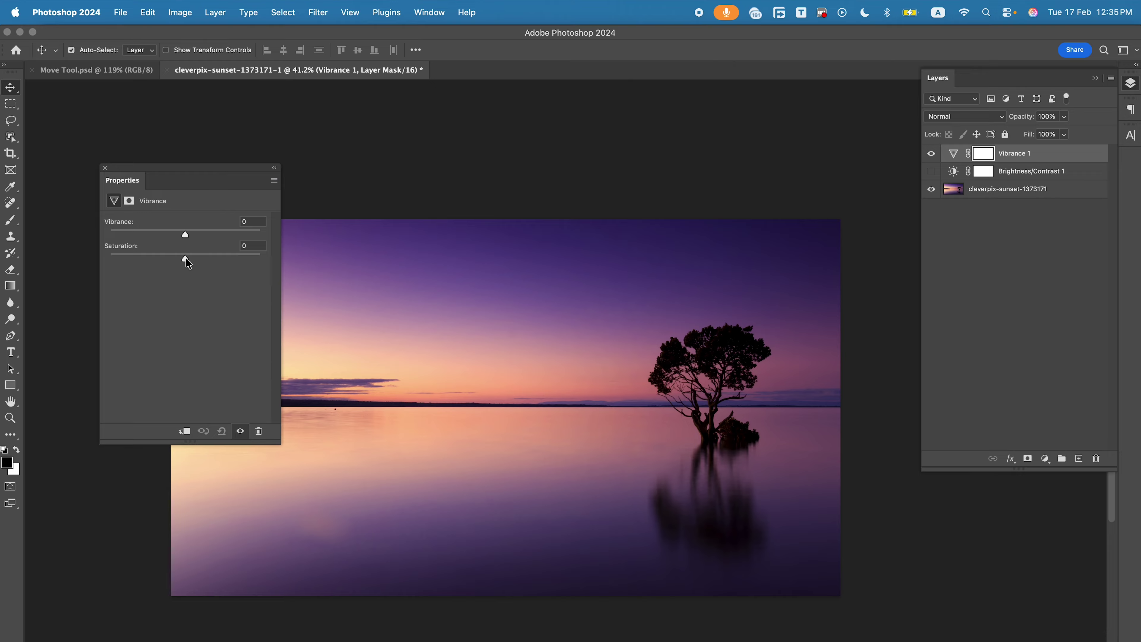
click(185, 235)
mouse_move(183, 231)
mouse_down()
mouse_move(208, 234)
mouse_move(199, 234)
mouse_up()
Step: Raise the Vibrance layer's saturation slightly above zero after testing -100, and hide the layer
click(185, 260)
drag(184, 259, 102, 261)
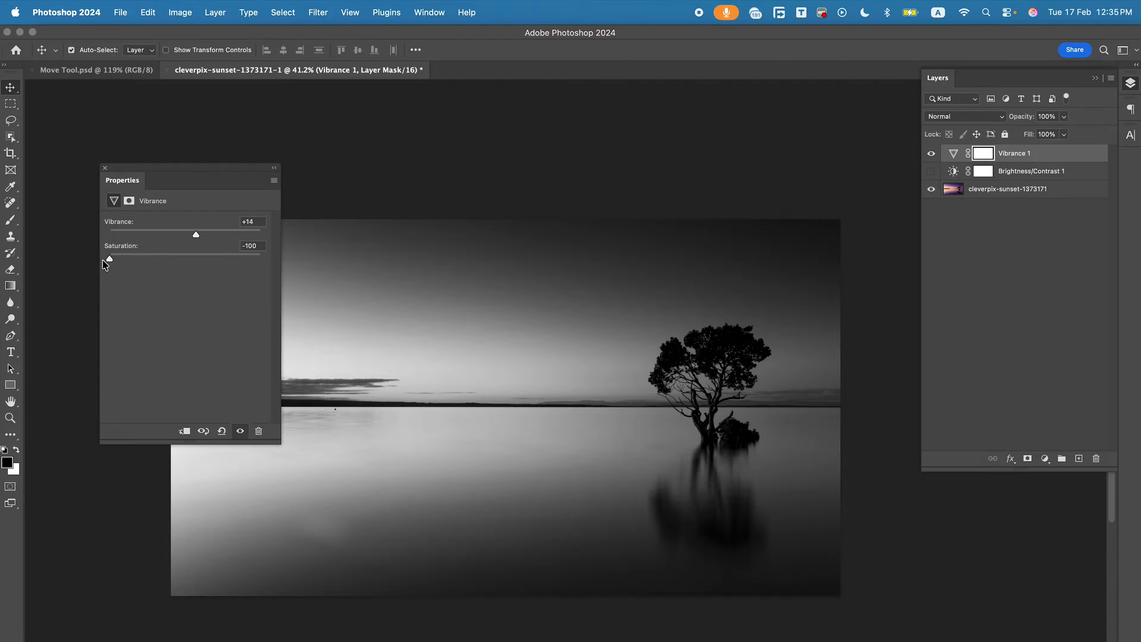
drag(103, 260, 203, 260)
click(105, 167)
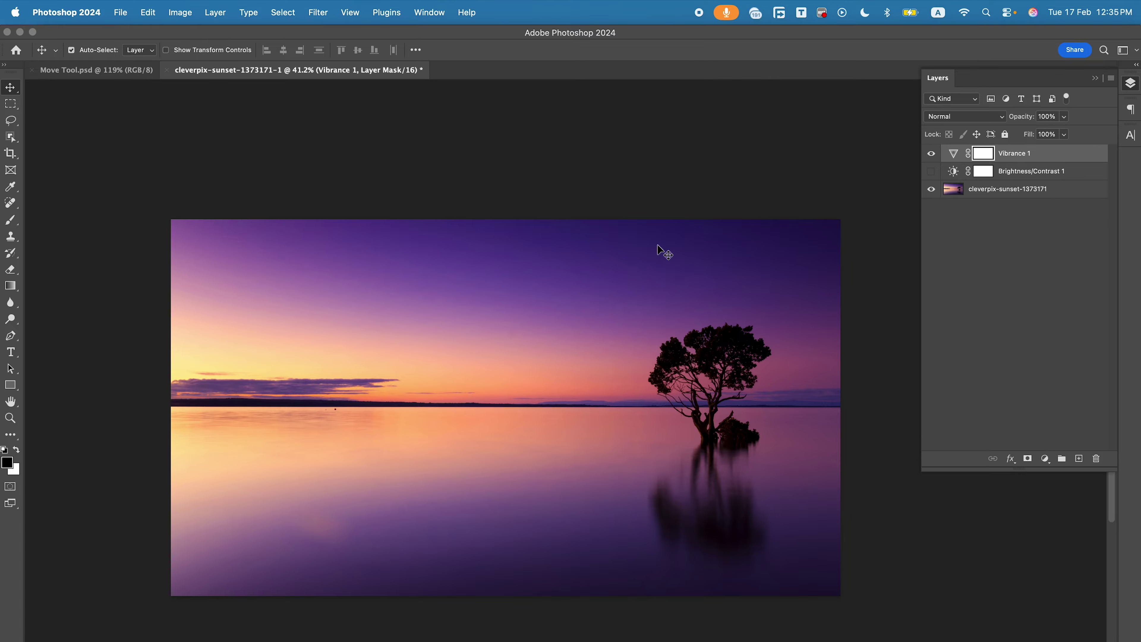
click(931, 153)
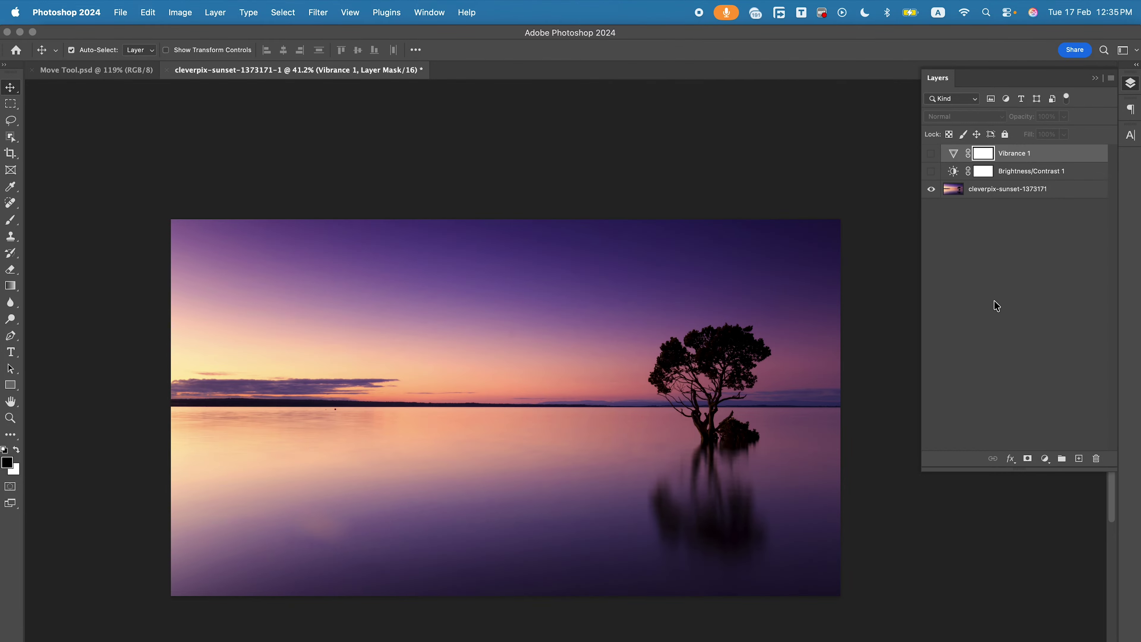
Step: Add a Hue/Saturation adjustment layer above the Vibrance layer and adjust its hue, saturation and lightness
click(1046, 458)
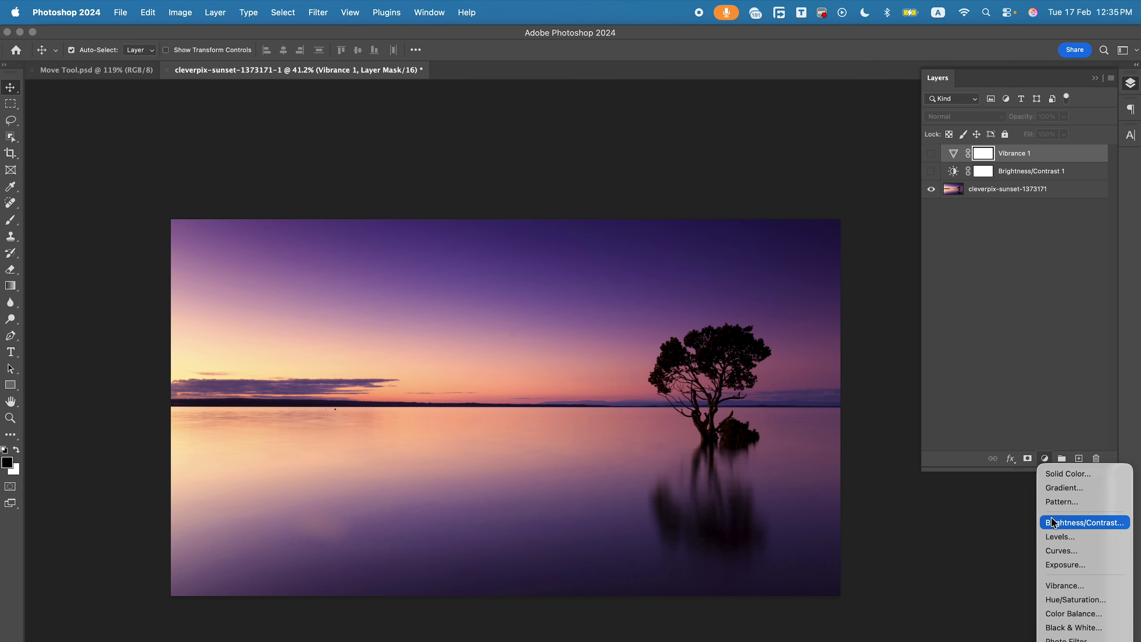
click(1063, 602)
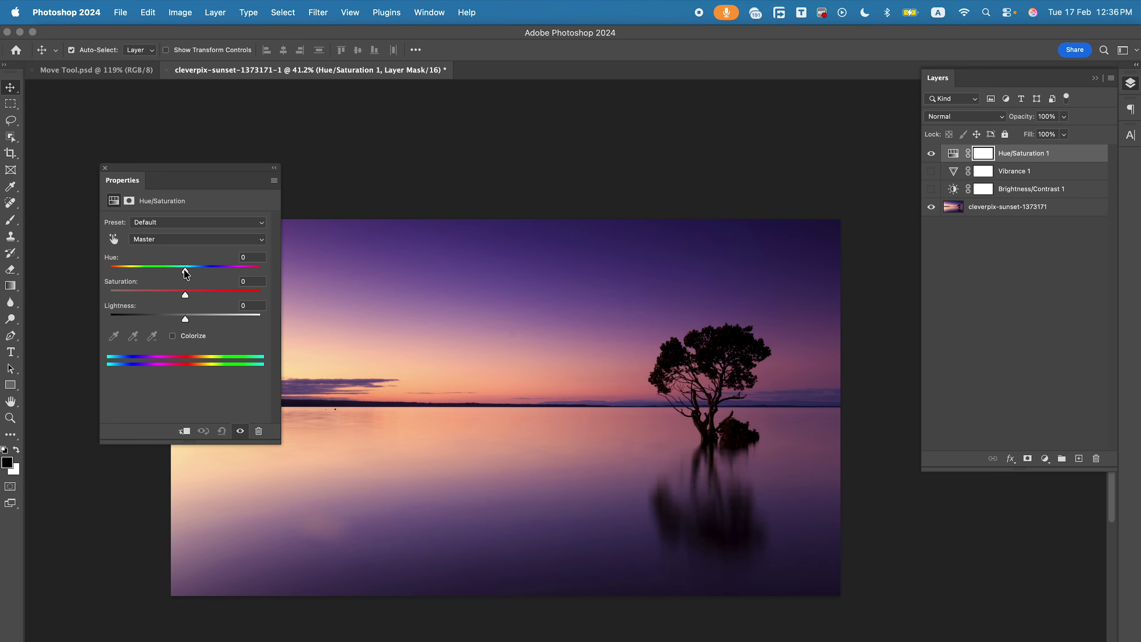
mouse_move(186, 273)
mouse_down()
mouse_move(113, 269)
mouse_move(213, 272)
mouse_move(189, 275)
mouse_up()
mouse_move(185, 295)
mouse_down()
mouse_move(248, 302)
mouse_move(153, 296)
mouse_move(185, 296)
mouse_up()
mouse_move(186, 323)
mouse_down()
mouse_move(154, 321)
mouse_move(206, 321)
mouse_up()
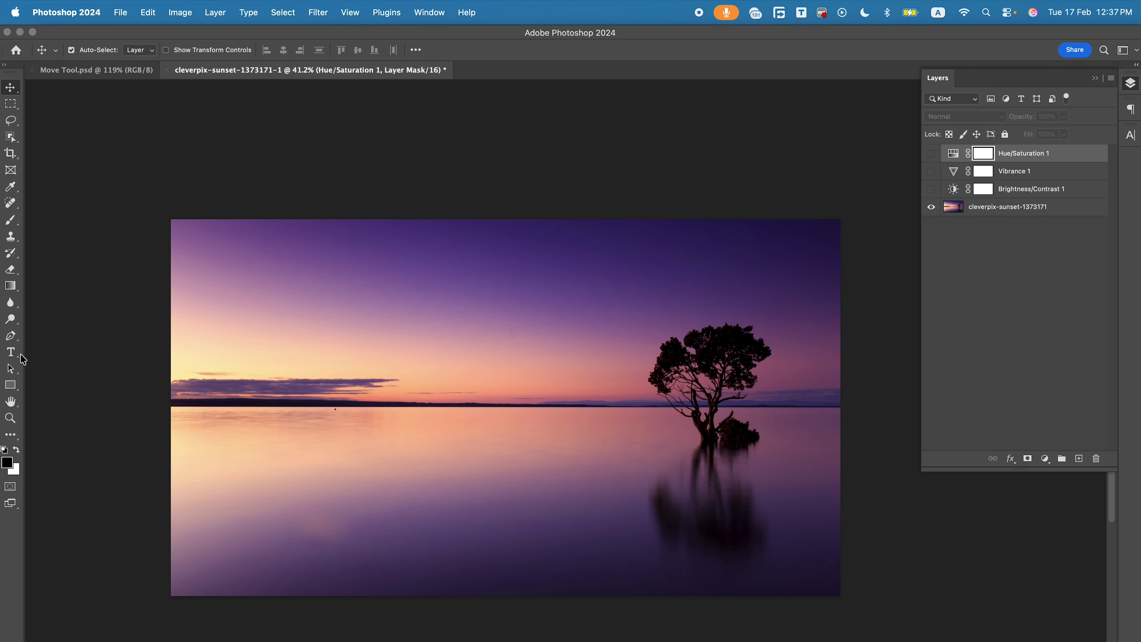
Step: Add the yellow text "TheNan" near the middle of the horizon in Kantumruy Pro Bold at 33.12 pt
click(12, 354)
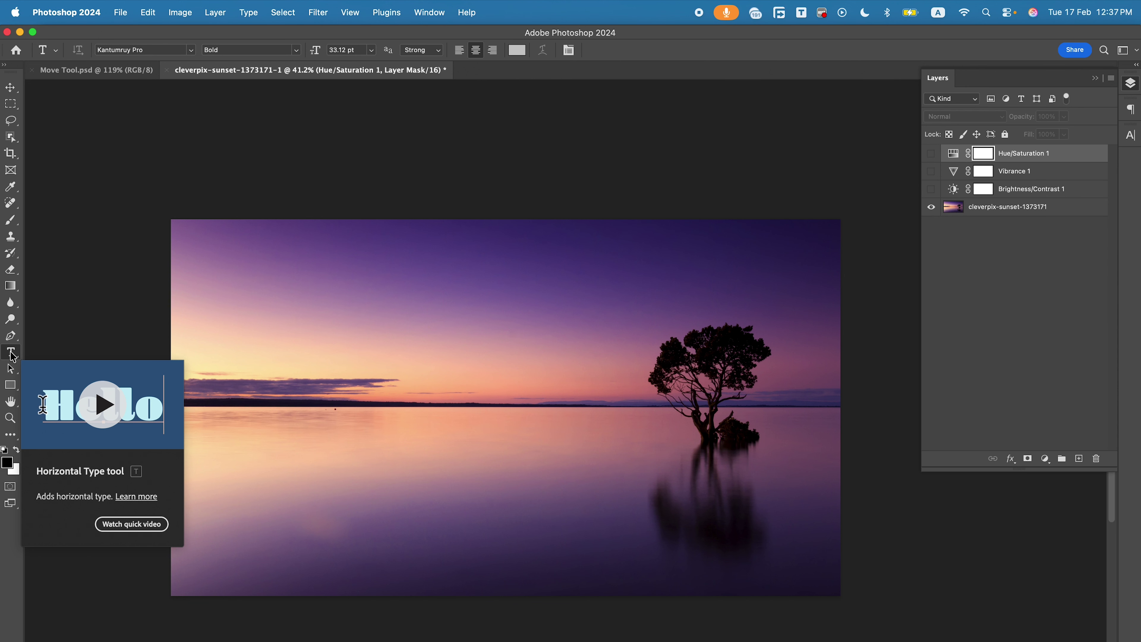
click(466, 389)
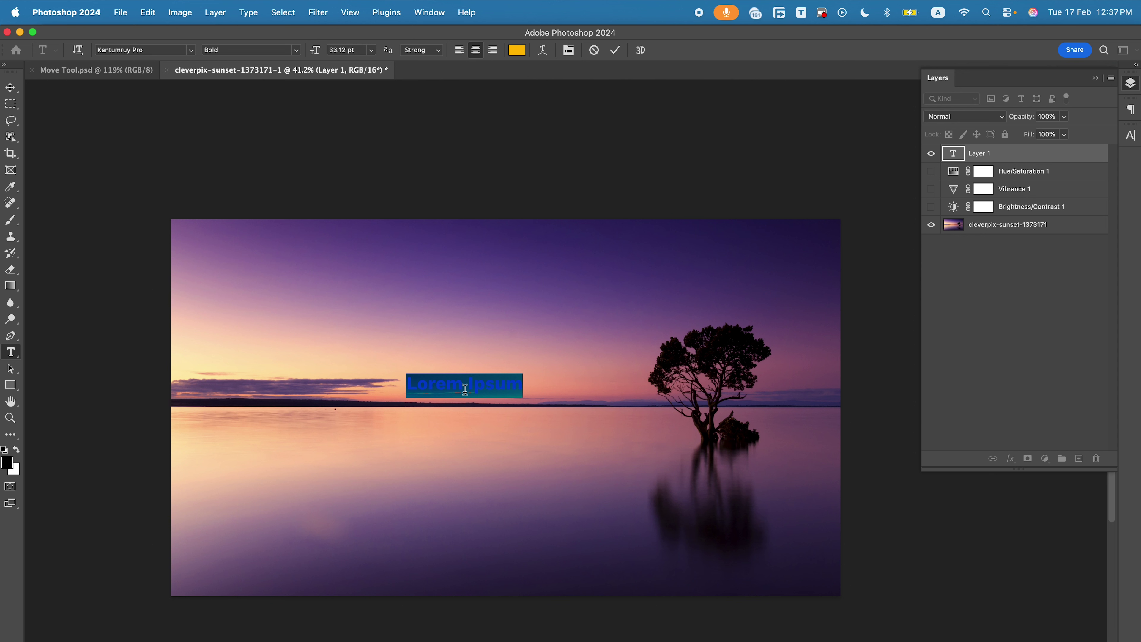
text(TheNan)
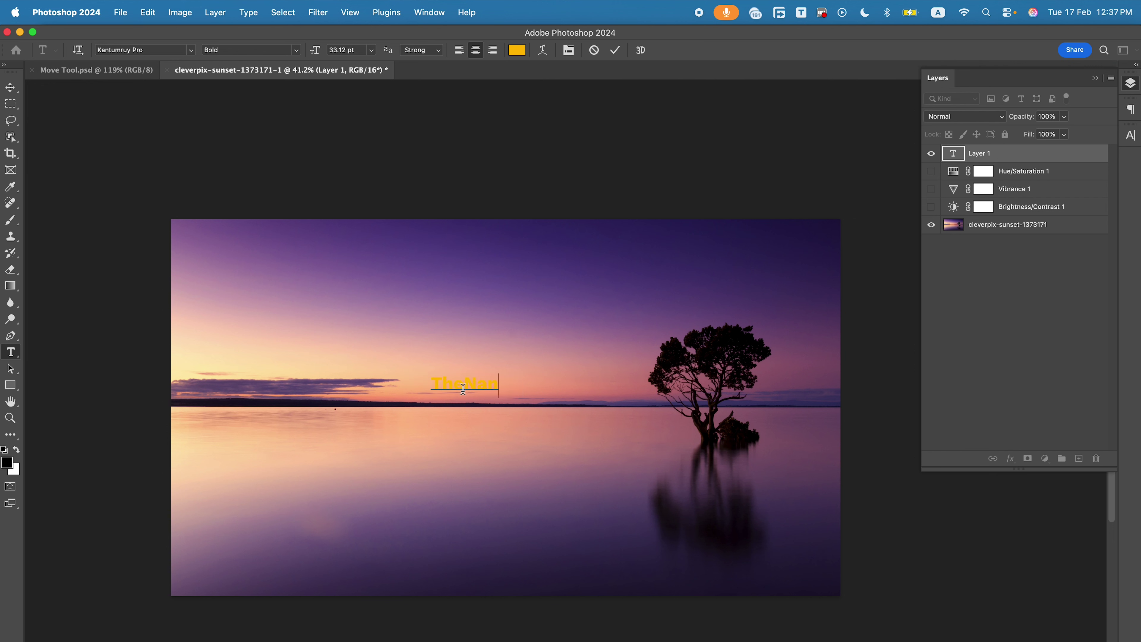
click(11, 89)
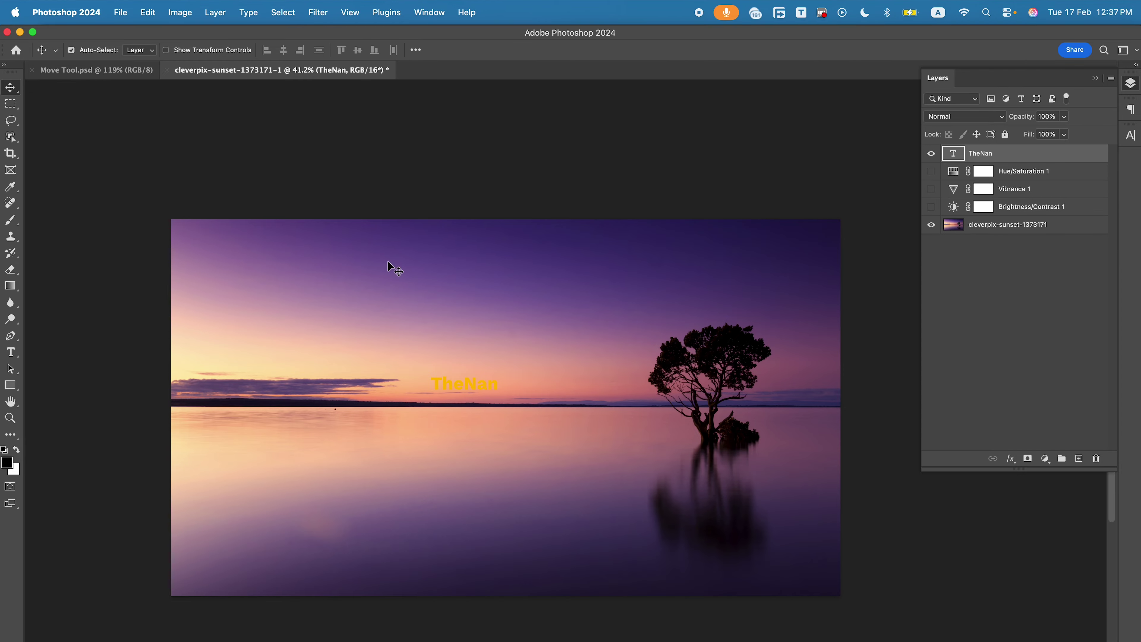
Step: Scale the "TheNan" text up to about 539% and place it over the middle of the horizon
mouse_move(442, 382)
mouse_down()
mouse_move(515, 348)
mouse_move(472, 338)
mouse_move(435, 362)
mouse_up()
key(super+t)
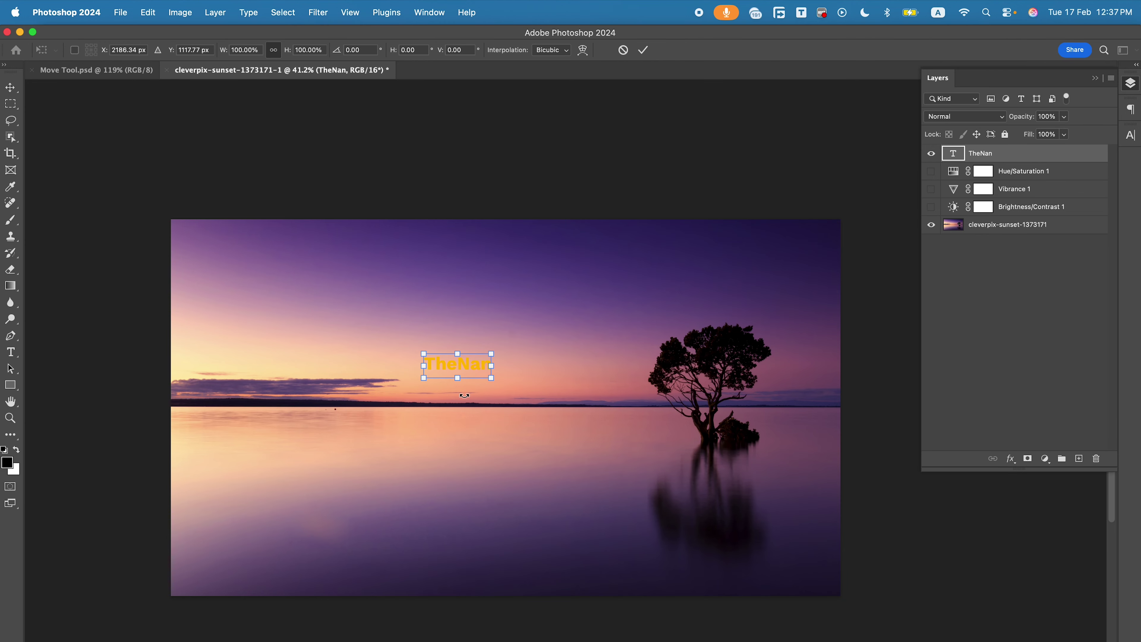
drag(491, 378, 818, 502)
drag(623, 405, 519, 431)
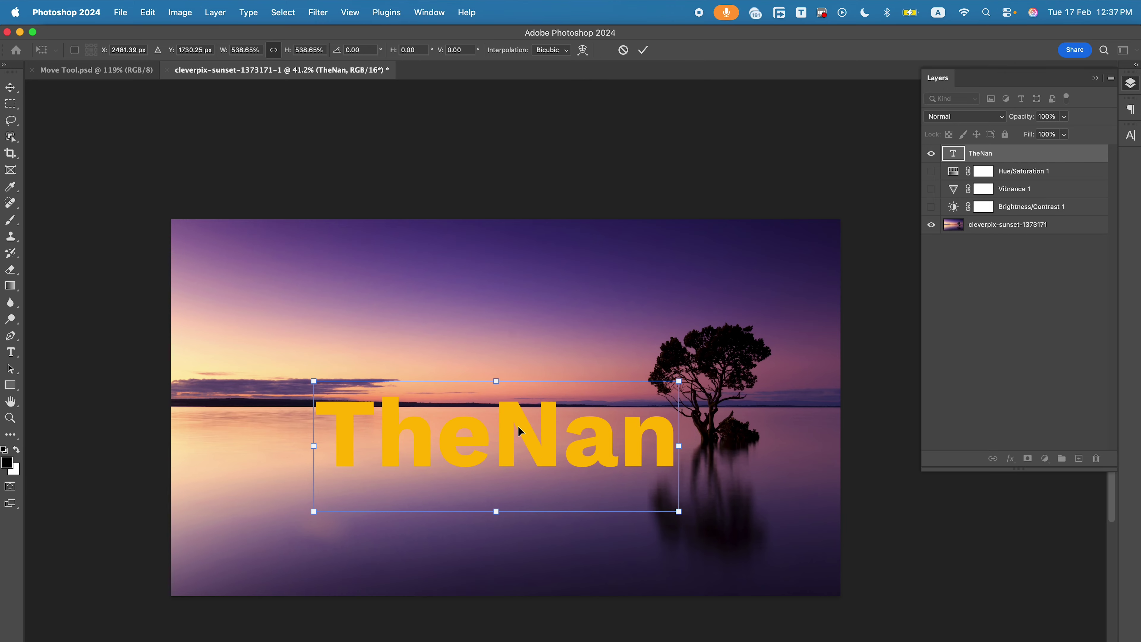
key(Return)
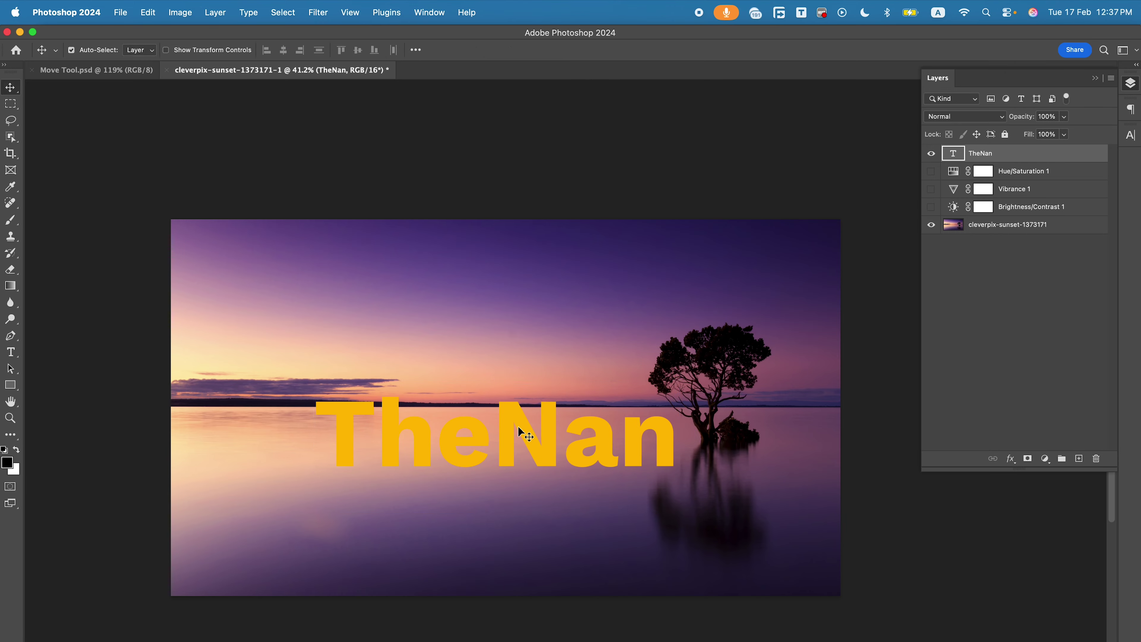
Step: Reposition the enlarged "TheNan" text so it sits on the water just below the horizon
drag(518, 424, 512, 398)
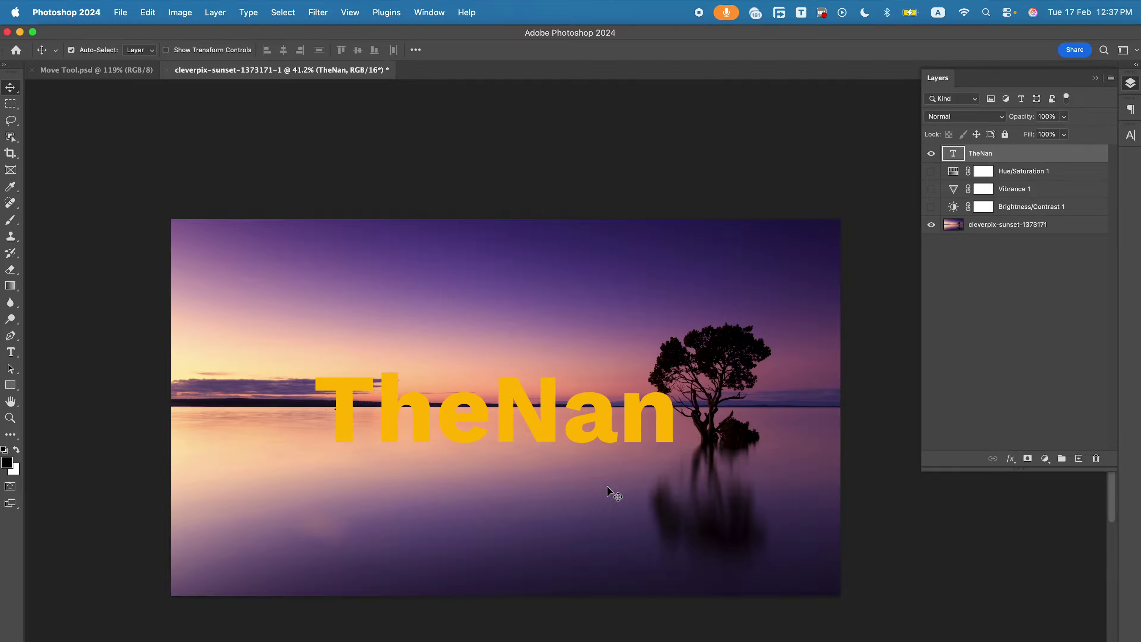
drag(520, 402, 533, 416)
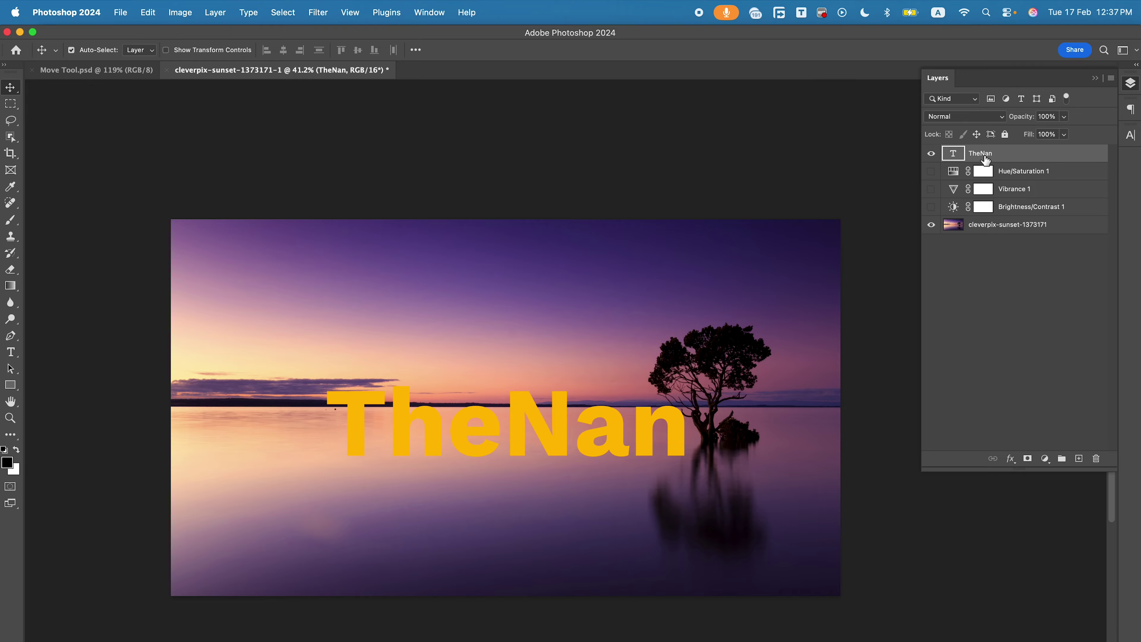
drag(523, 408, 508, 428)
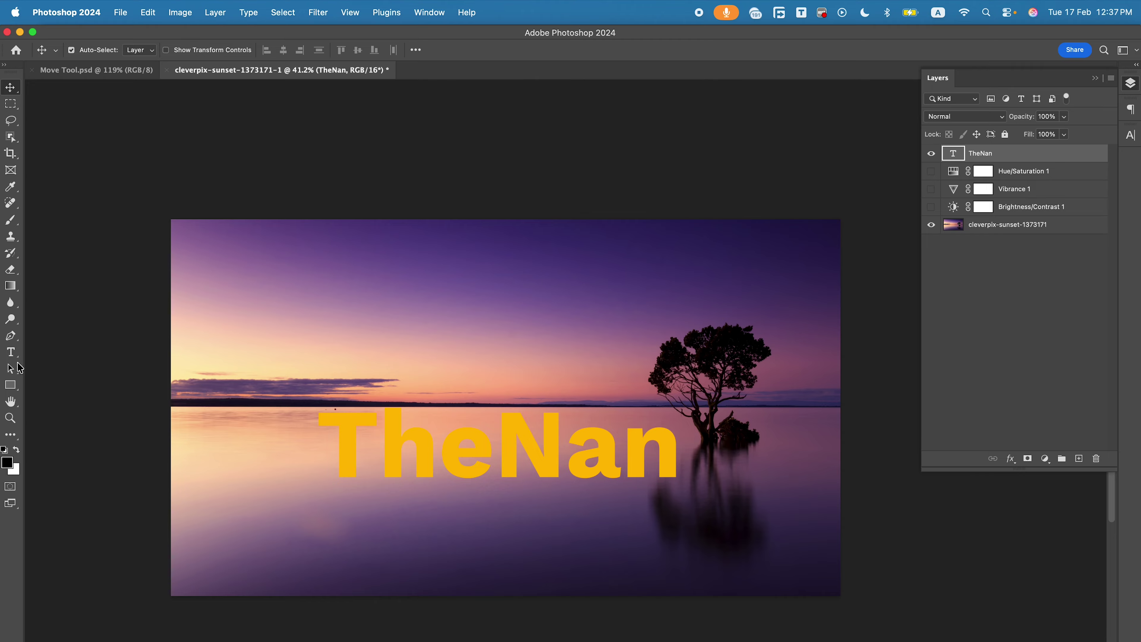
Step: Replace the wording of the "TheNan" text layer with "Love Tree"
click(11, 354)
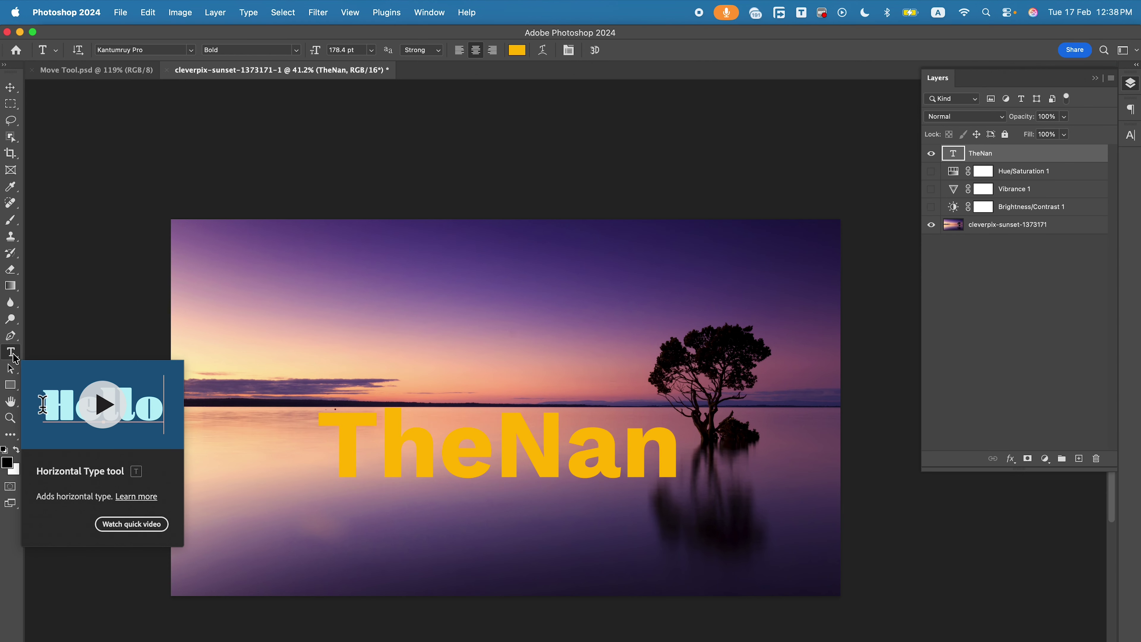
click(494, 460)
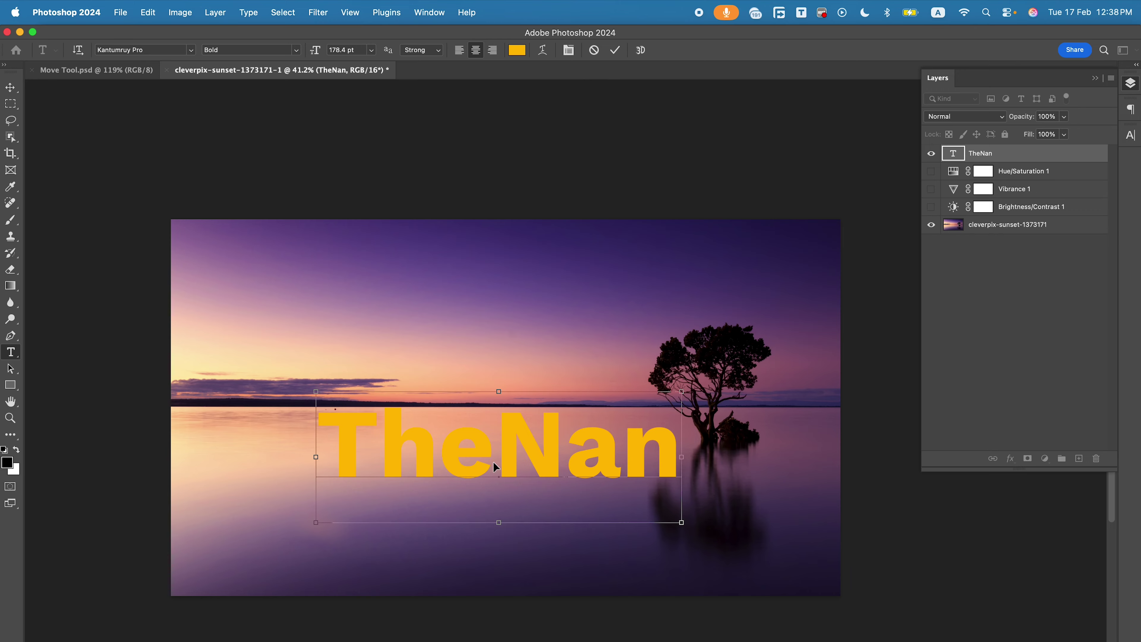
key(super+a)
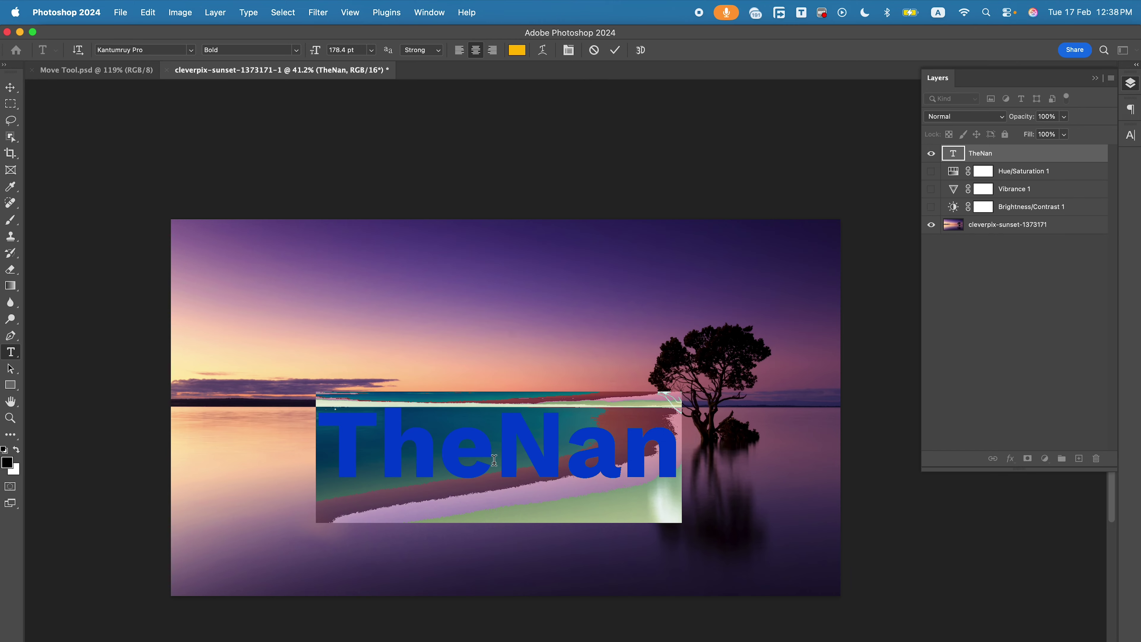
text(Love)
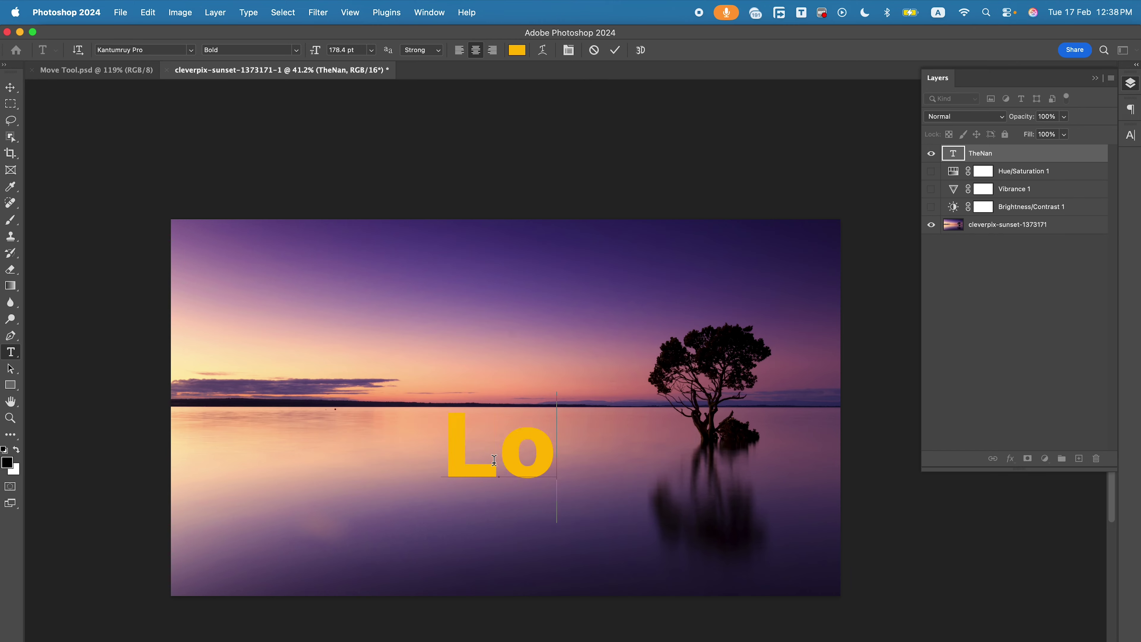
text(Tree)
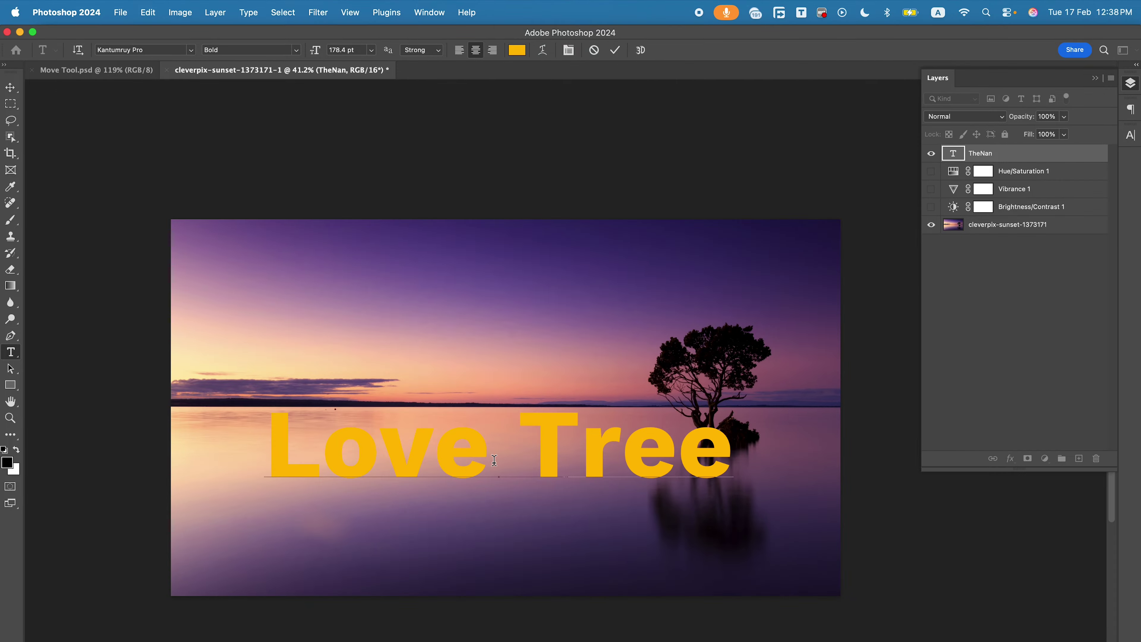
key(Escape)
key(v)
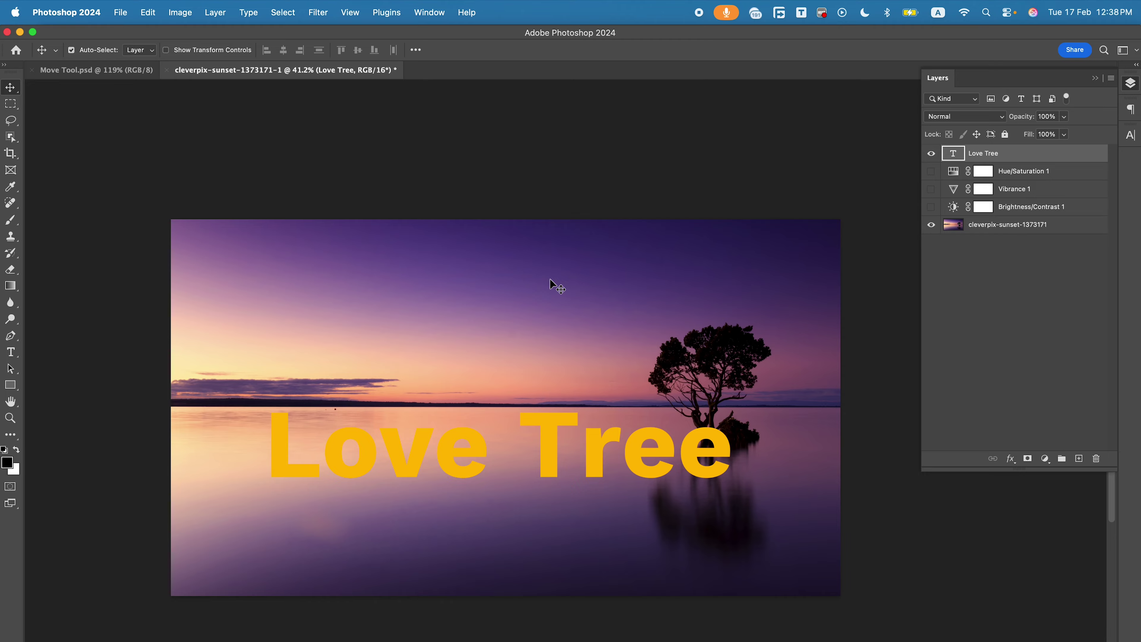
Step: Rasterize the Love Tree text layer and move the lettering slightly down and to the right on the water
right_click(1013, 154)
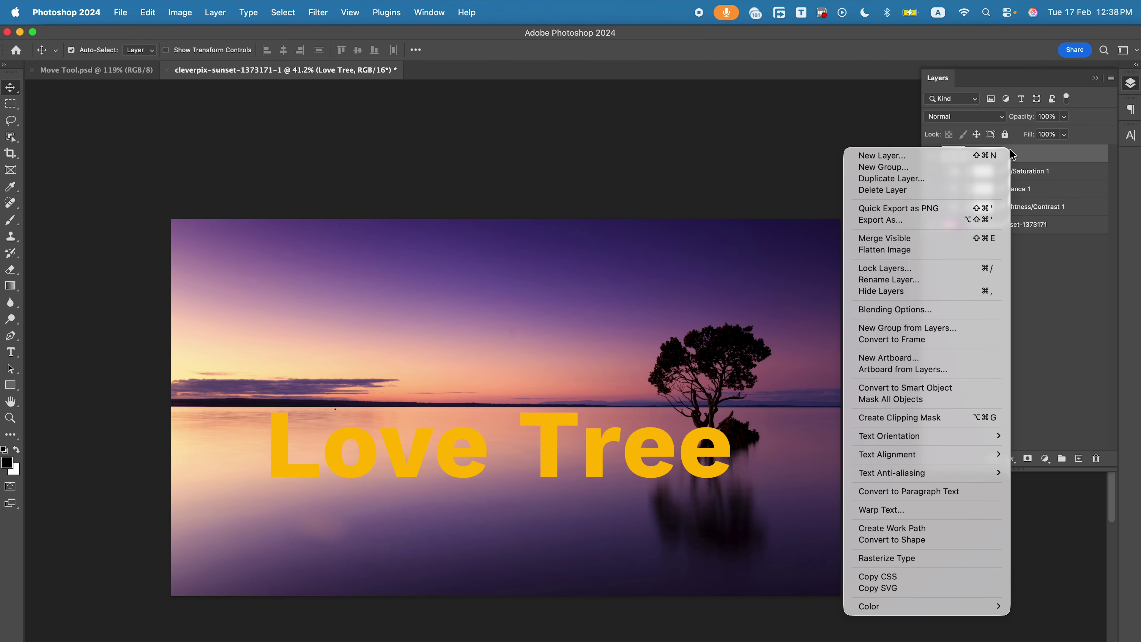
click(1038, 158)
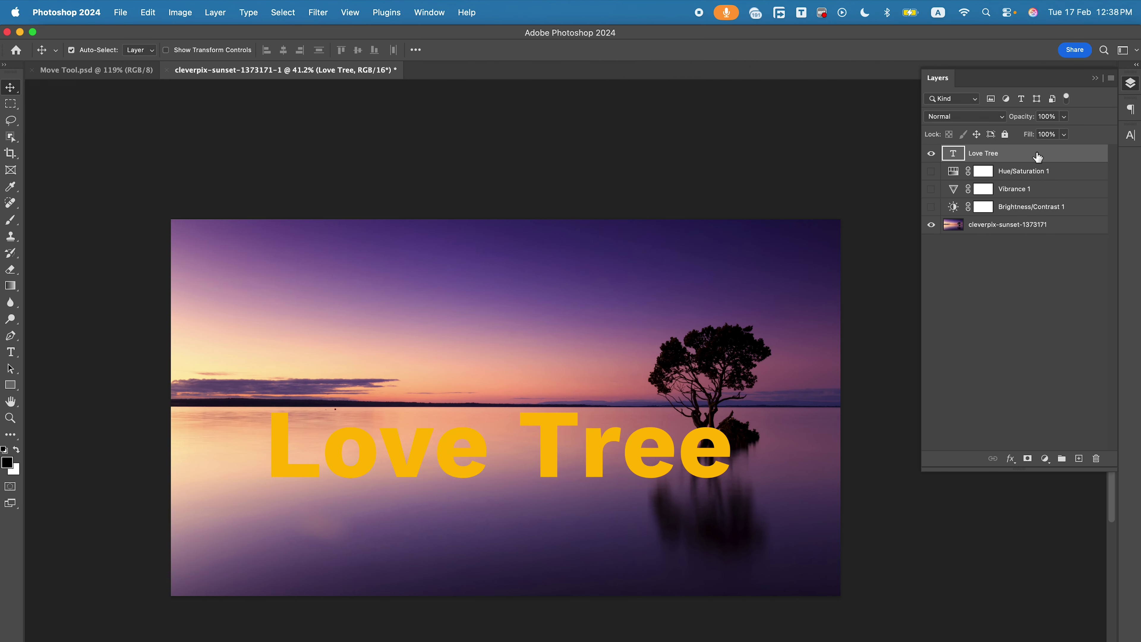
right_click(1017, 157)
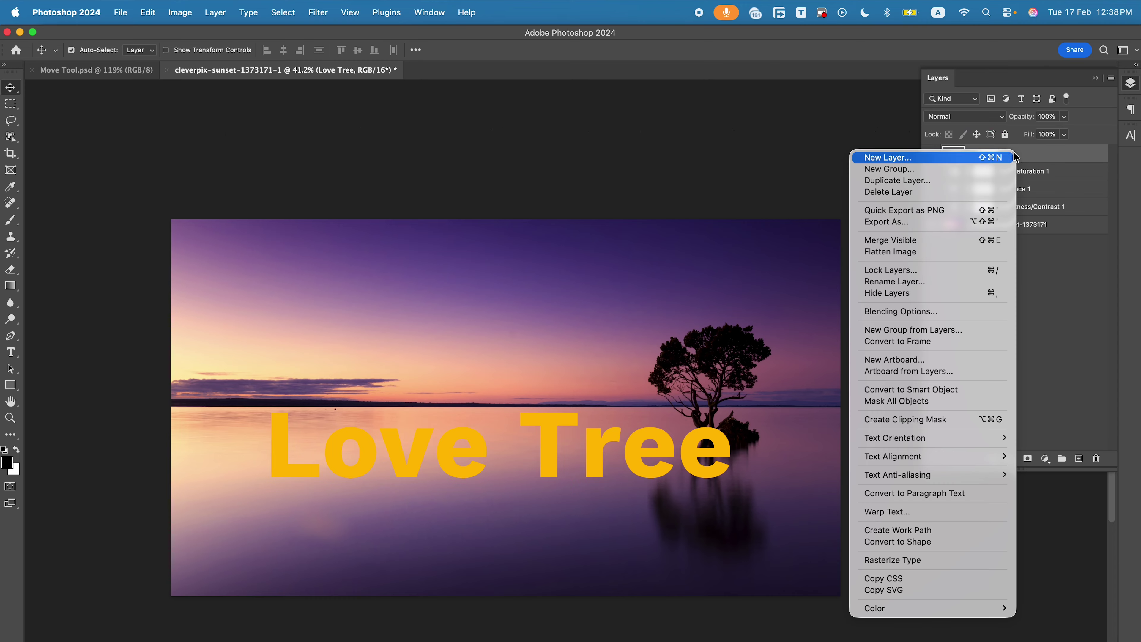
click(896, 562)
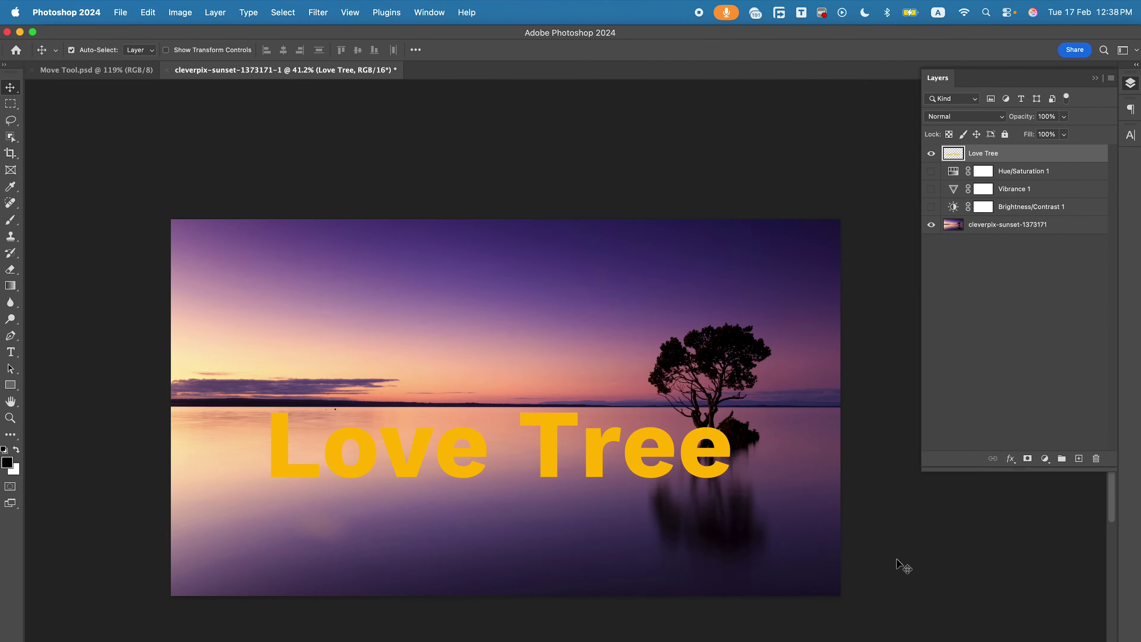
drag(533, 425, 562, 452)
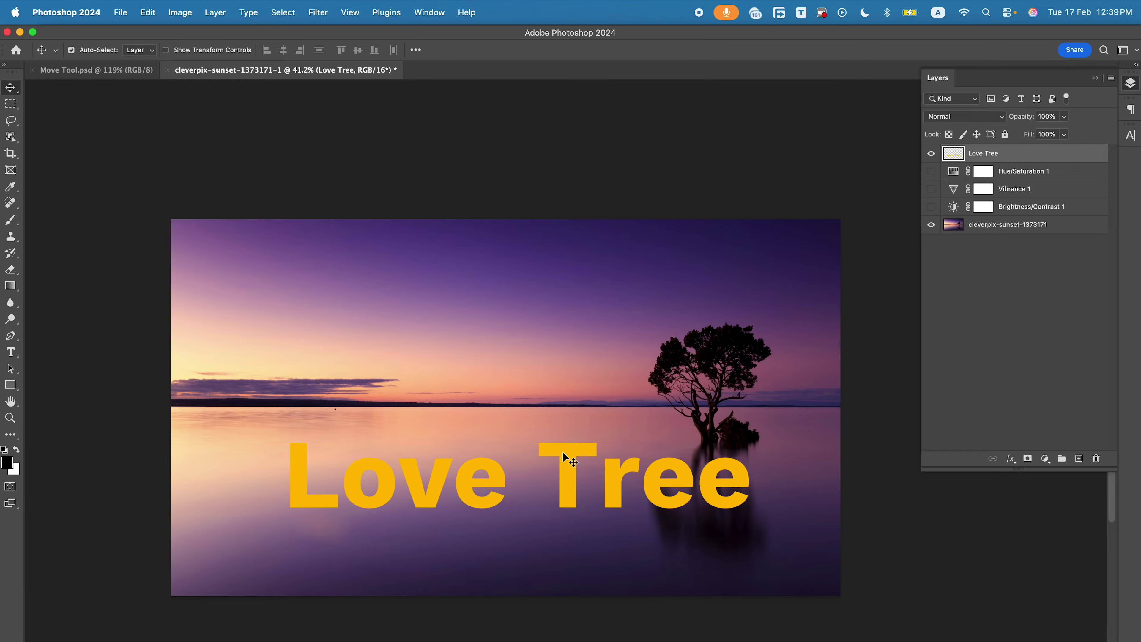
Step: Try to edit the rasterized "Love Tree" lettering with the Horizontal Type tool, and discard the placeholder text
click(11, 354)
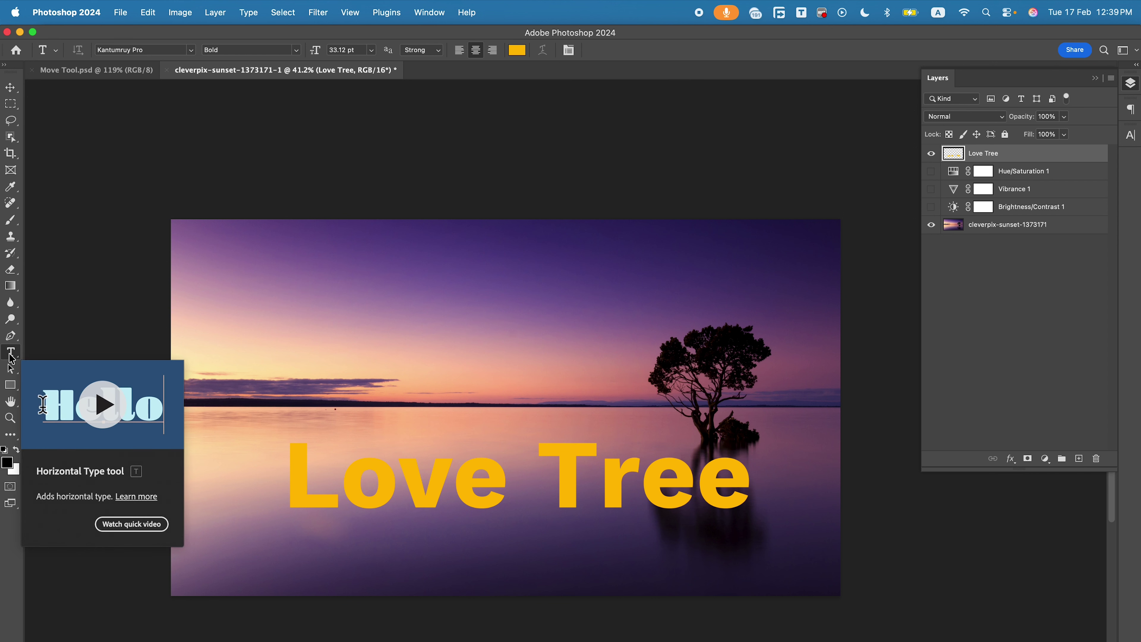
click(514, 483)
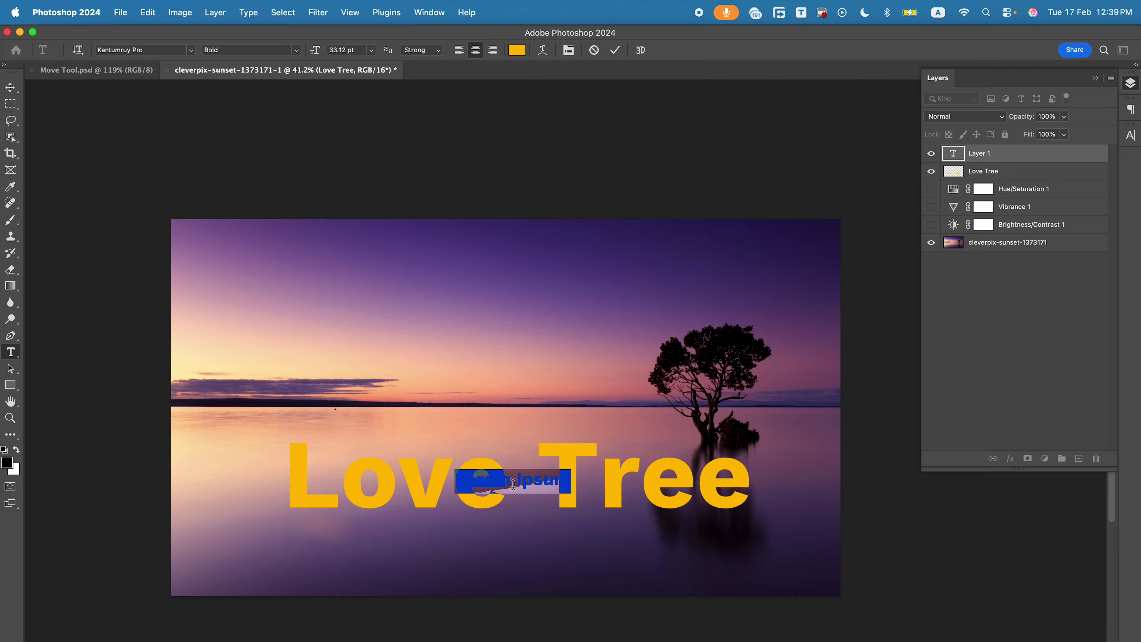
click(10, 89)
key(super+z)
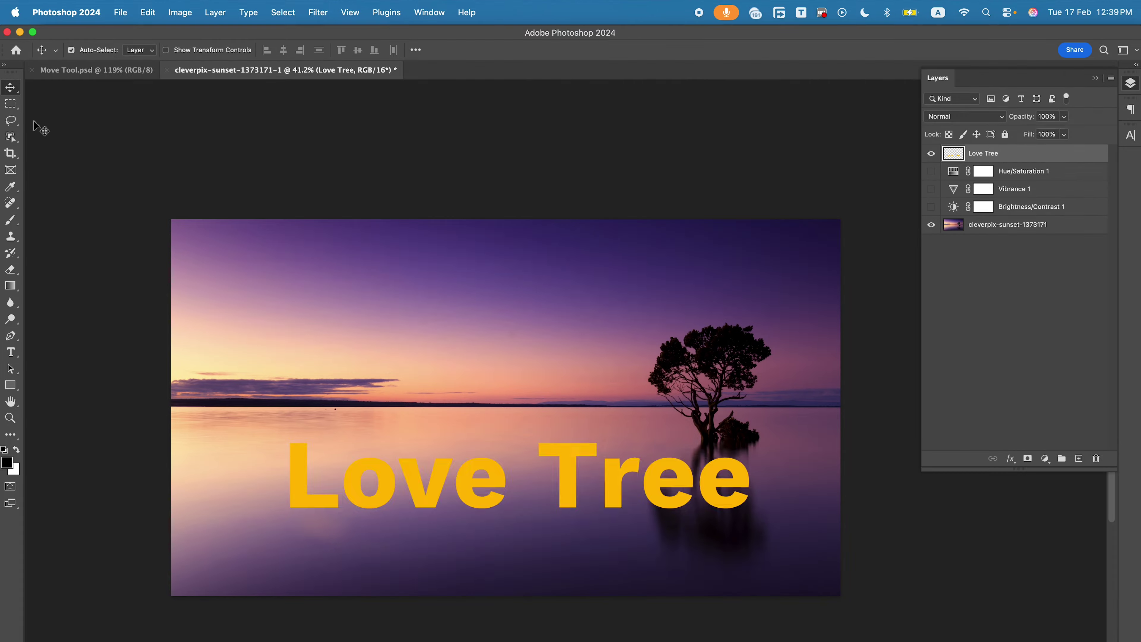
Step: Hide the Love Tree layer and draw a black rectangle shape about 1262 × 1364 px across the middle of the horizon
click(931, 154)
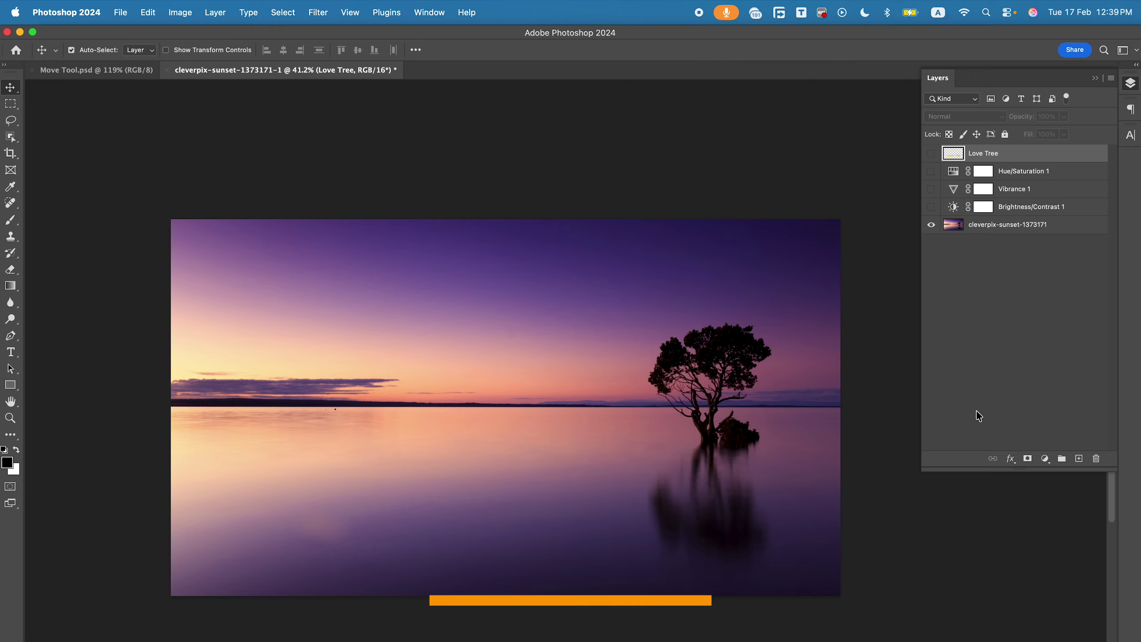
click(10, 386)
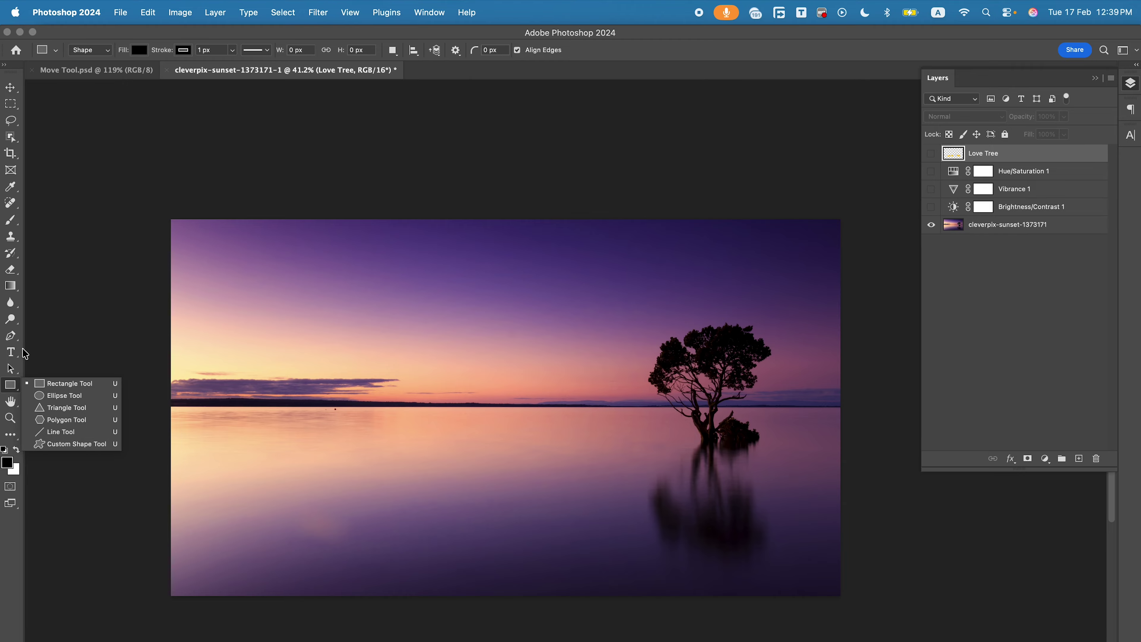
click(11, 338)
right_click(12, 337)
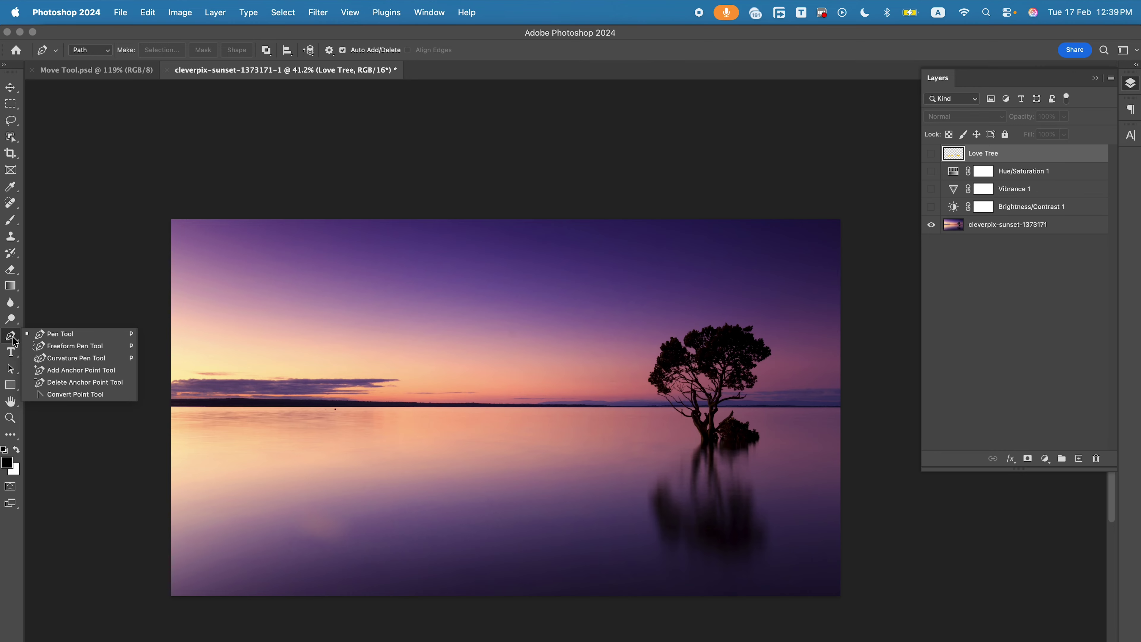
click(11, 386)
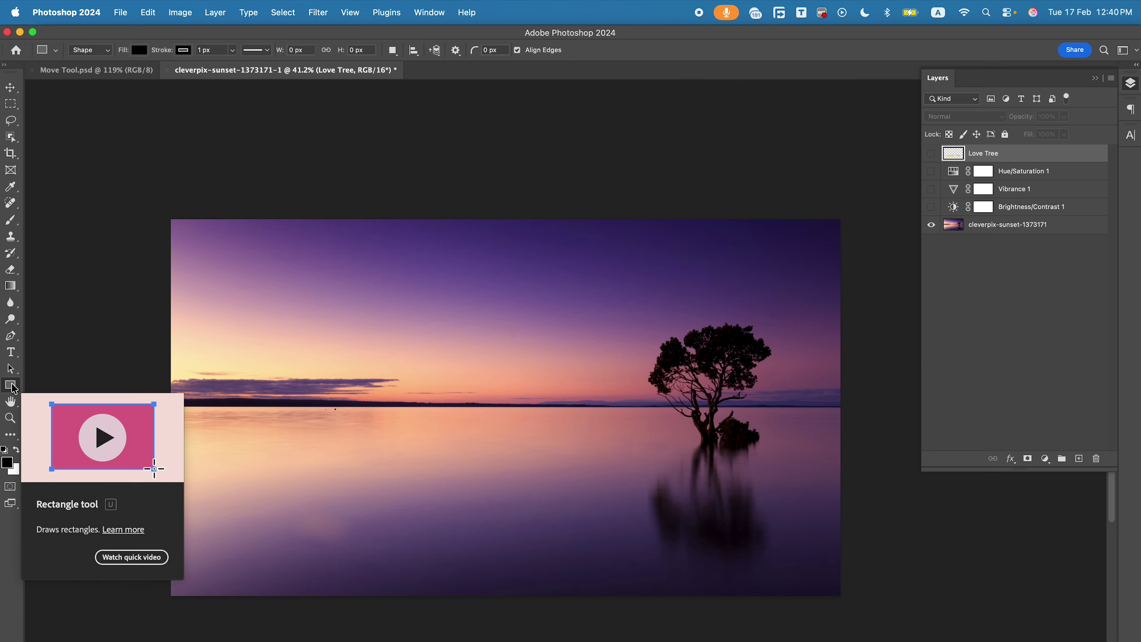
right_click(11, 385)
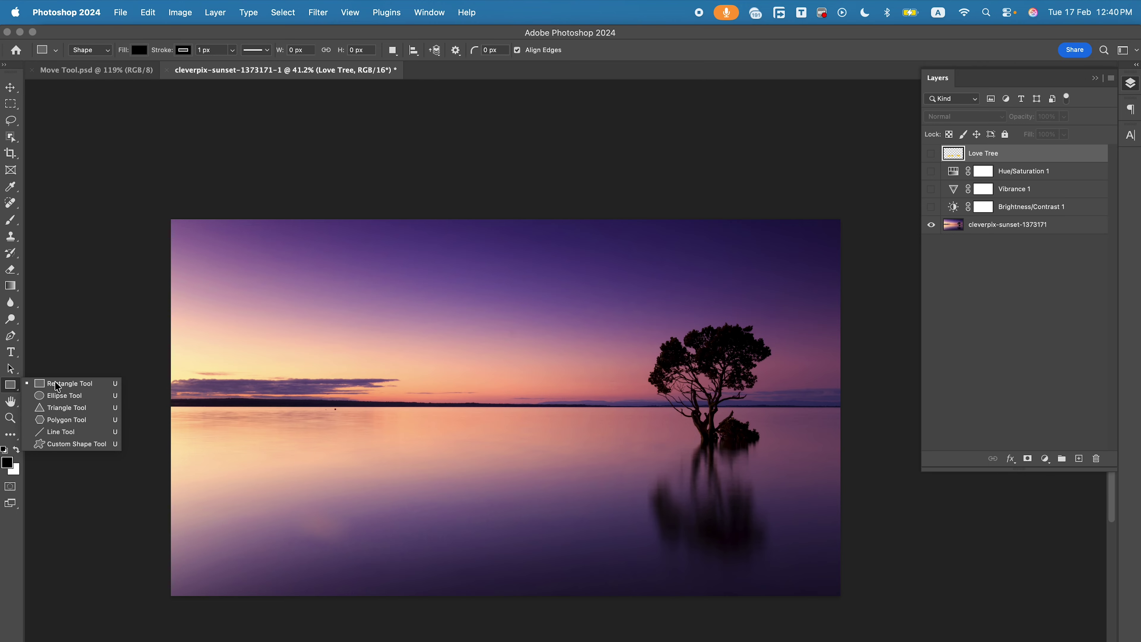
drag(383, 302, 548, 481)
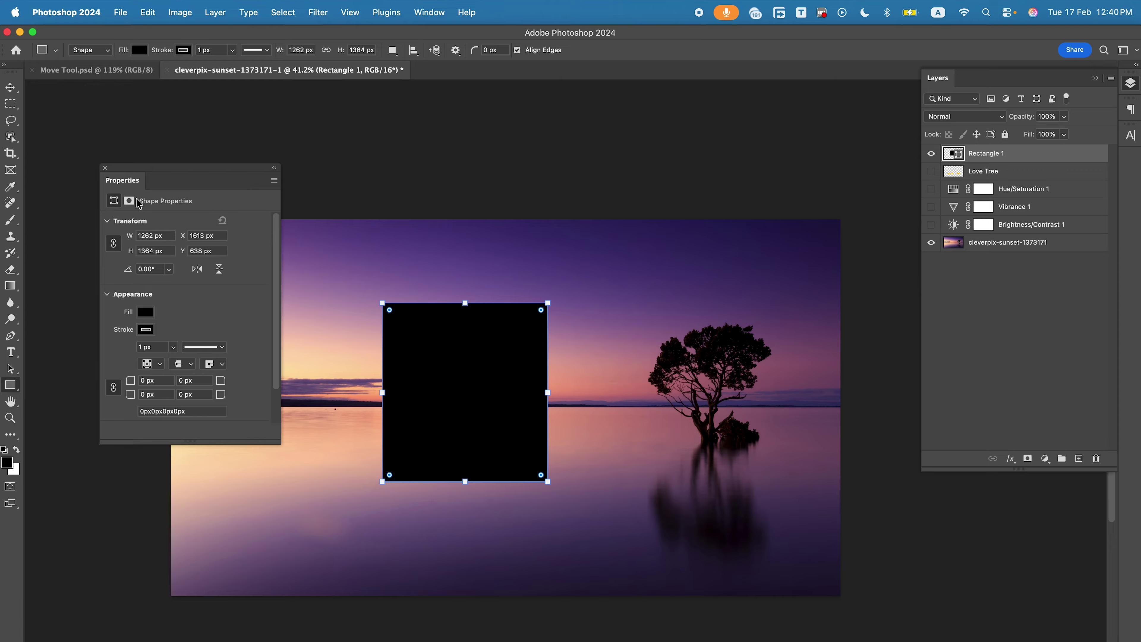
click(105, 167)
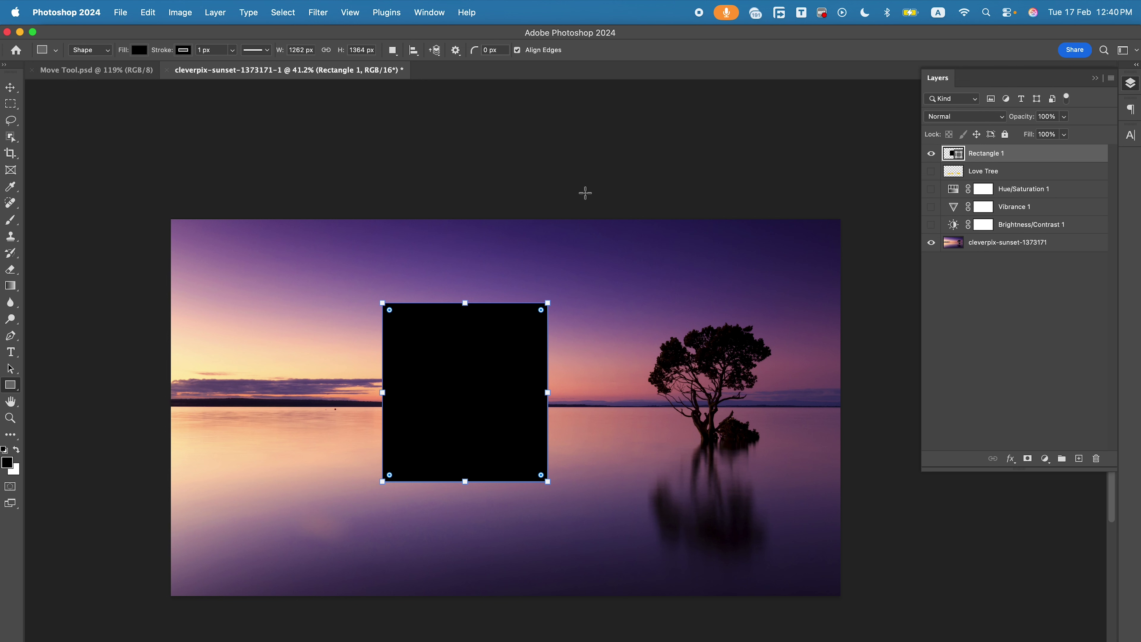
Step: Draw a black ellipse shape about 934 × 805 px on a new layer, in the sky overlapping the tree's crown
right_click(11, 387)
click(49, 391)
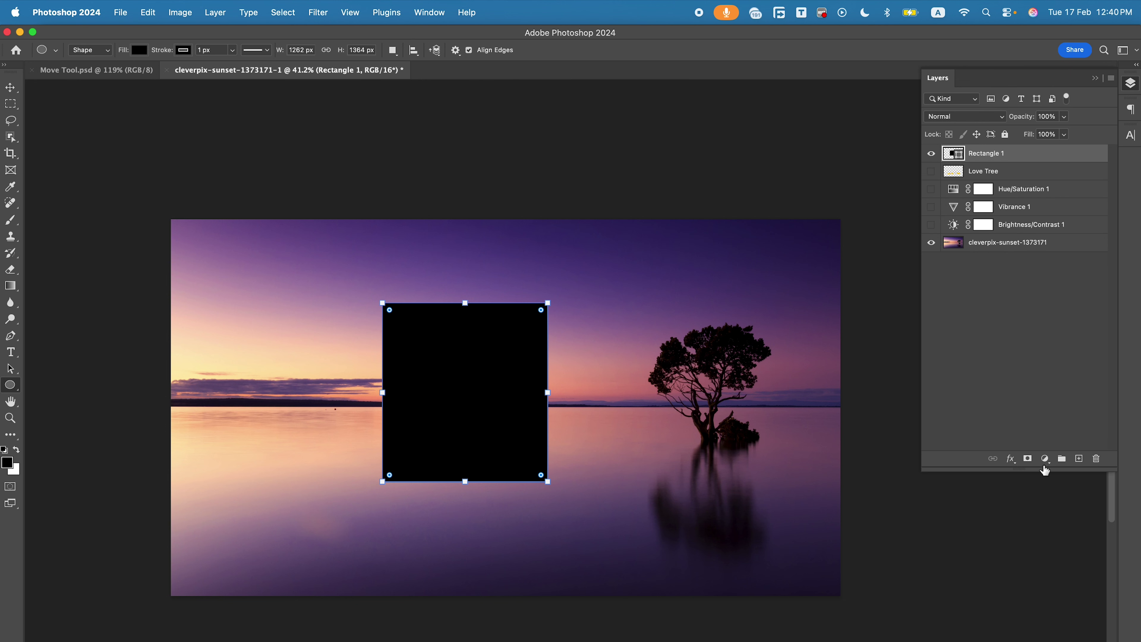
click(1079, 458)
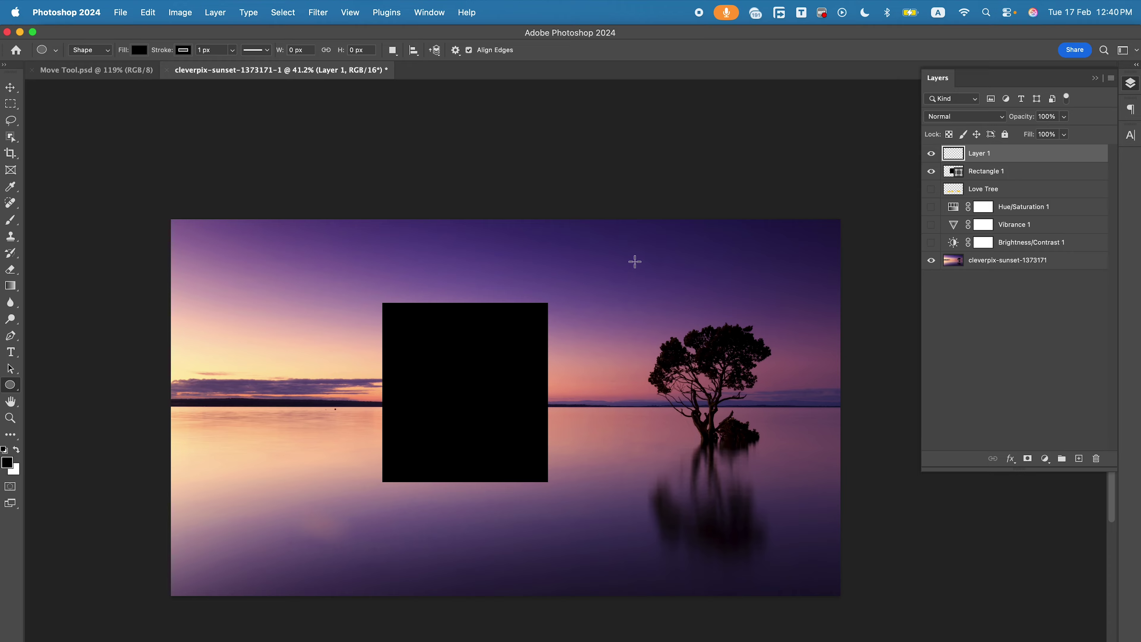
drag(606, 260, 728, 364)
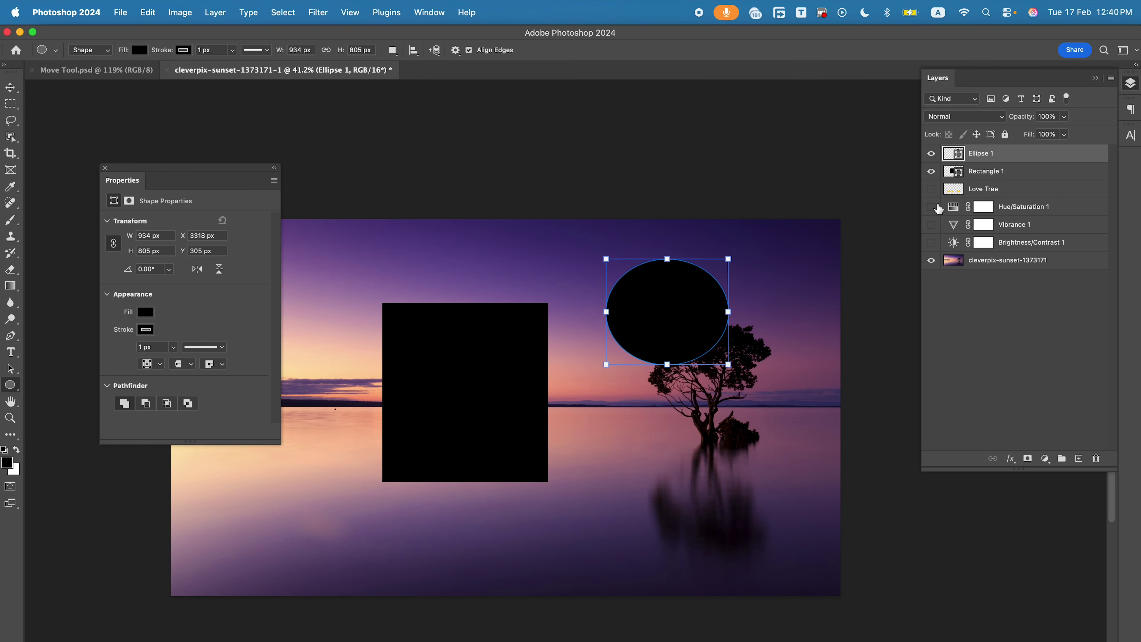
Step: Hide the ellipse and rectangle layers and select the sunset photo layer, toggling its visibility off and on
click(10, 87)
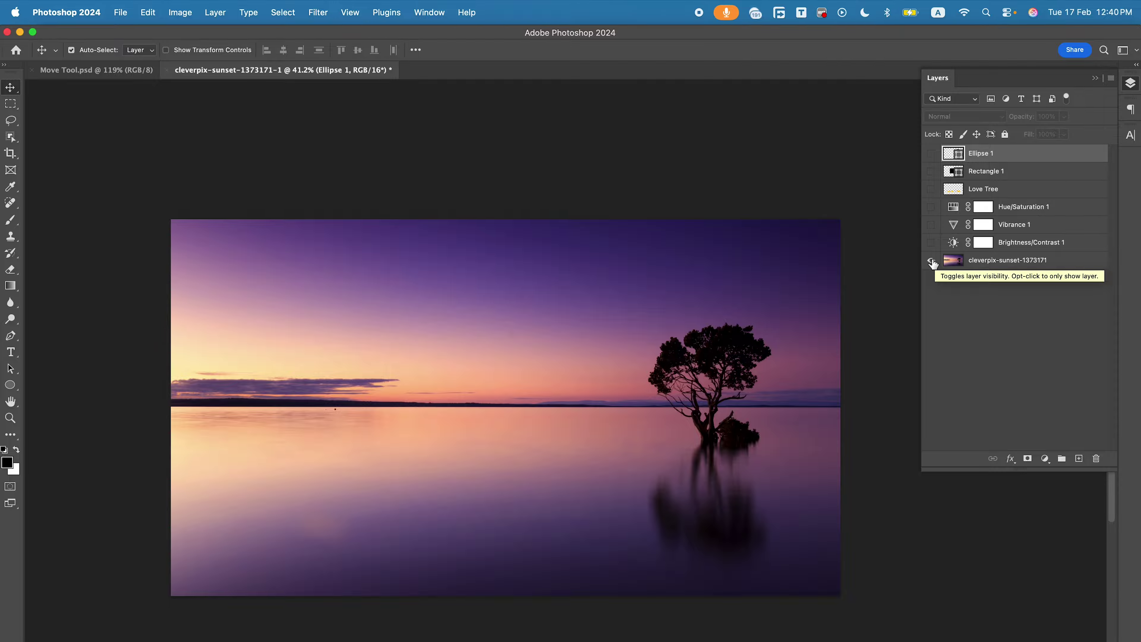
click(971, 261)
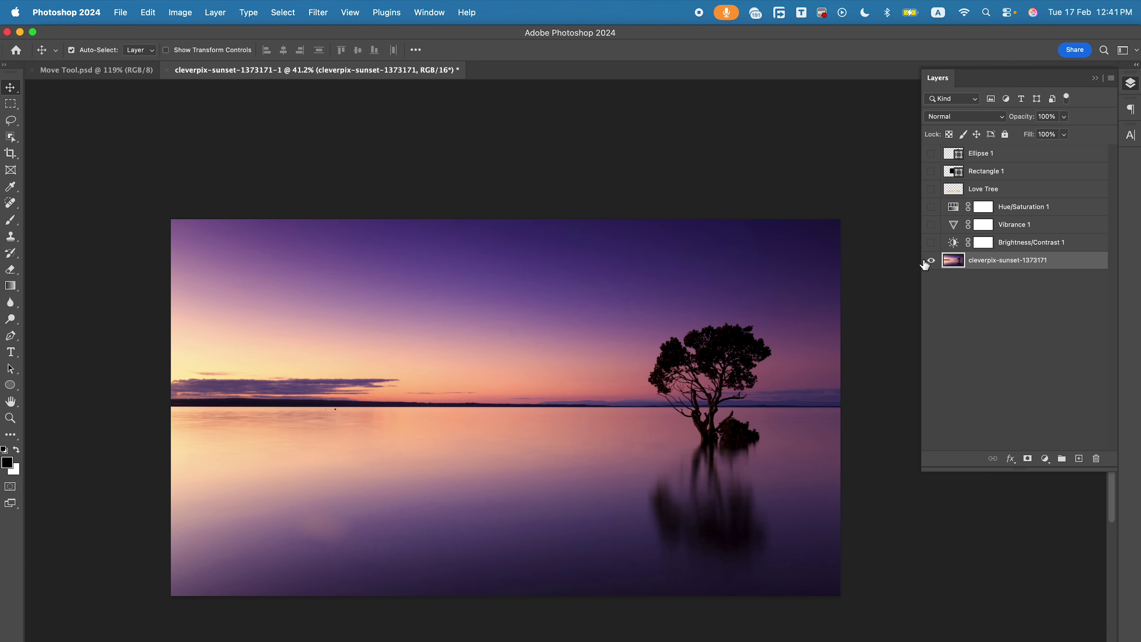
click(930, 260)
click(930, 261)
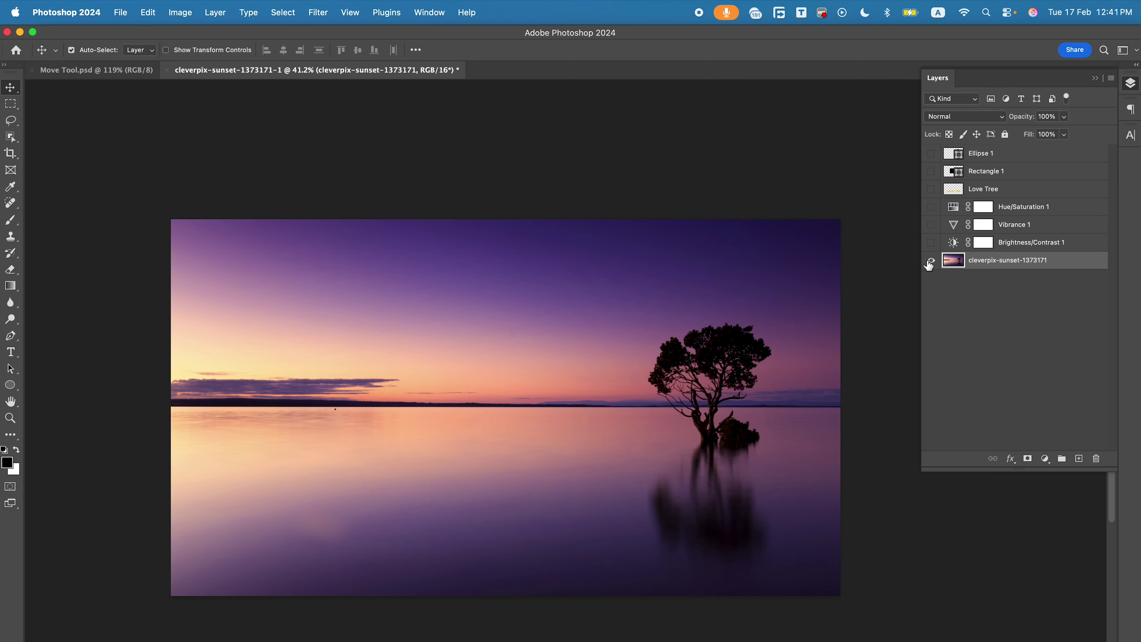
Step: Convert the sunset photo layer to a smart object
right_click(1000, 265)
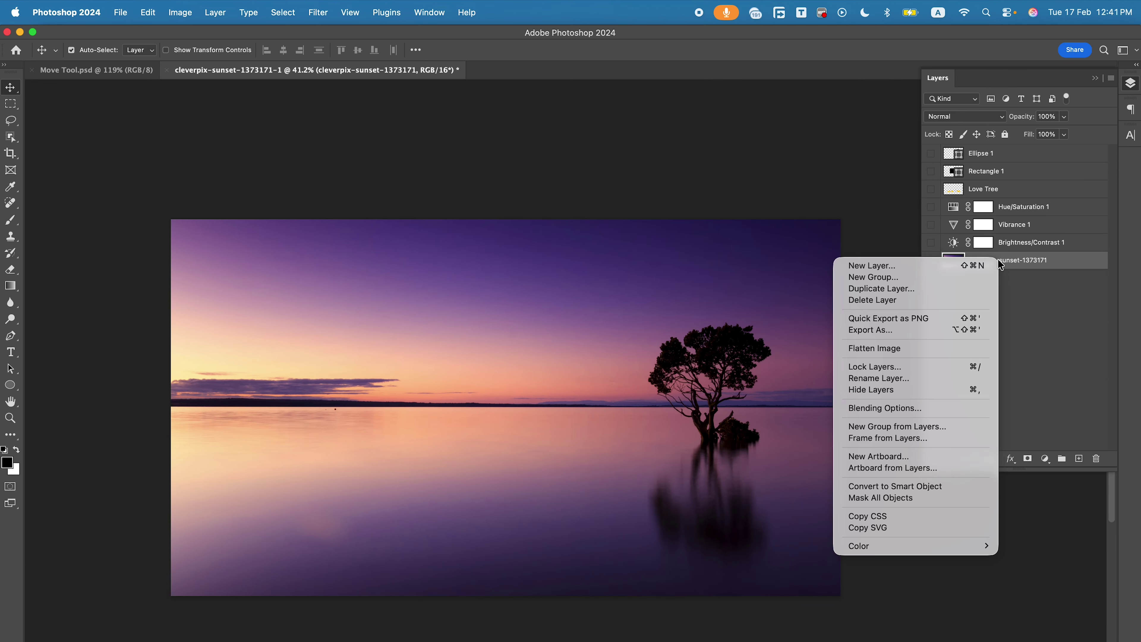
click(1033, 263)
right_click(1035, 262)
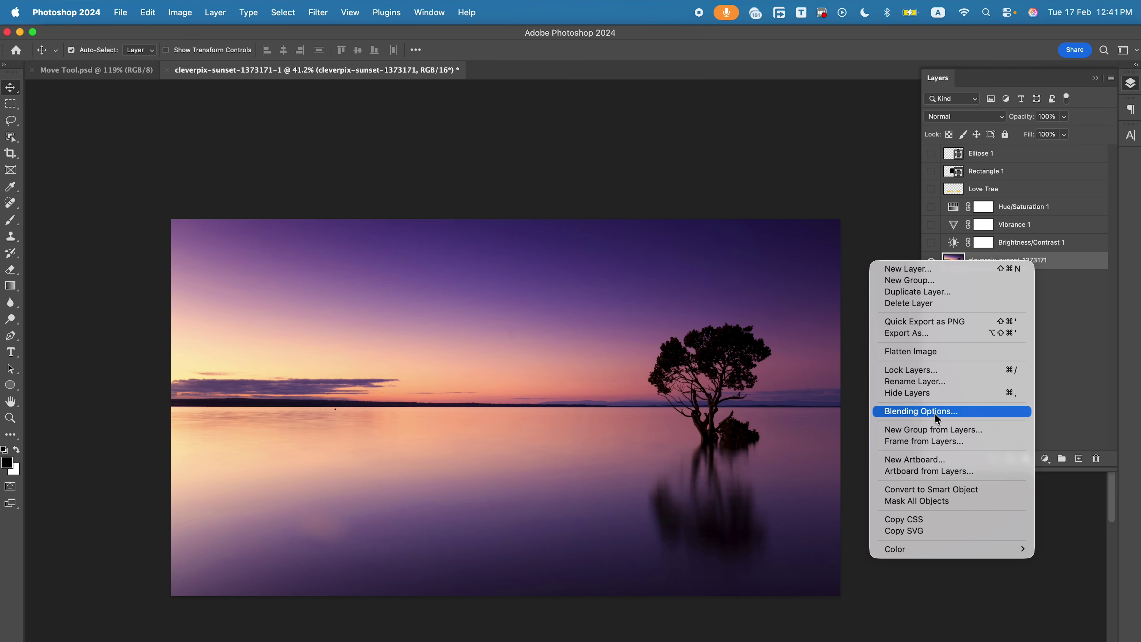
click(933, 492)
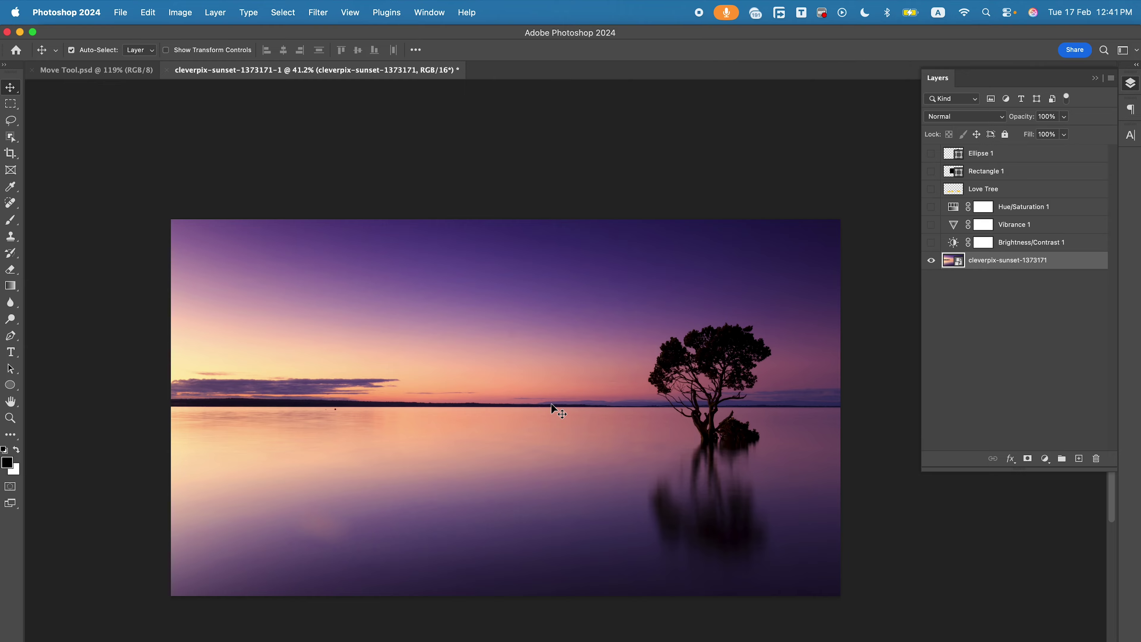
Step: Add a Drop Shadow layer style to the sunset smart object and greatly increase the shadow's size
double_click(1078, 265)
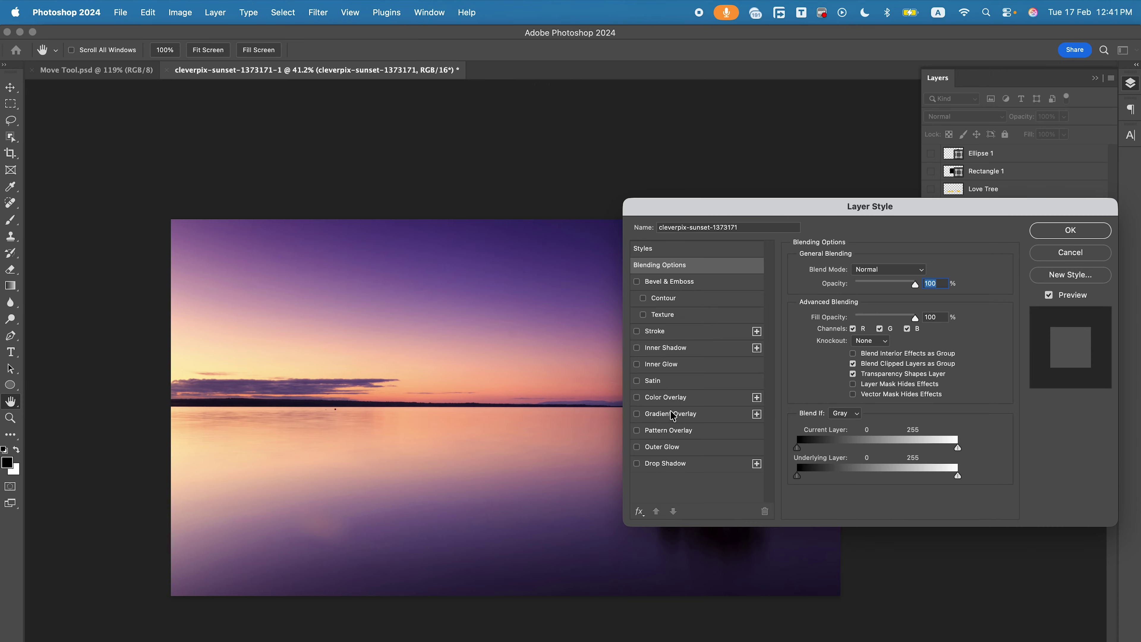
click(674, 468)
drag(824, 207, 828, 161)
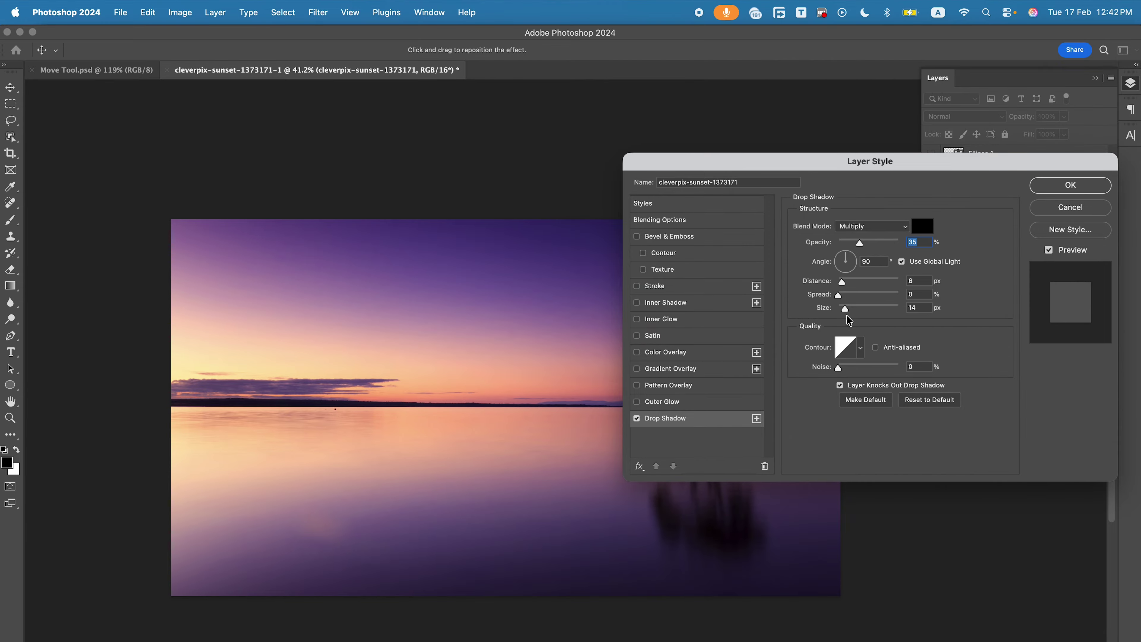
drag(845, 308, 895, 314)
click(1065, 185)
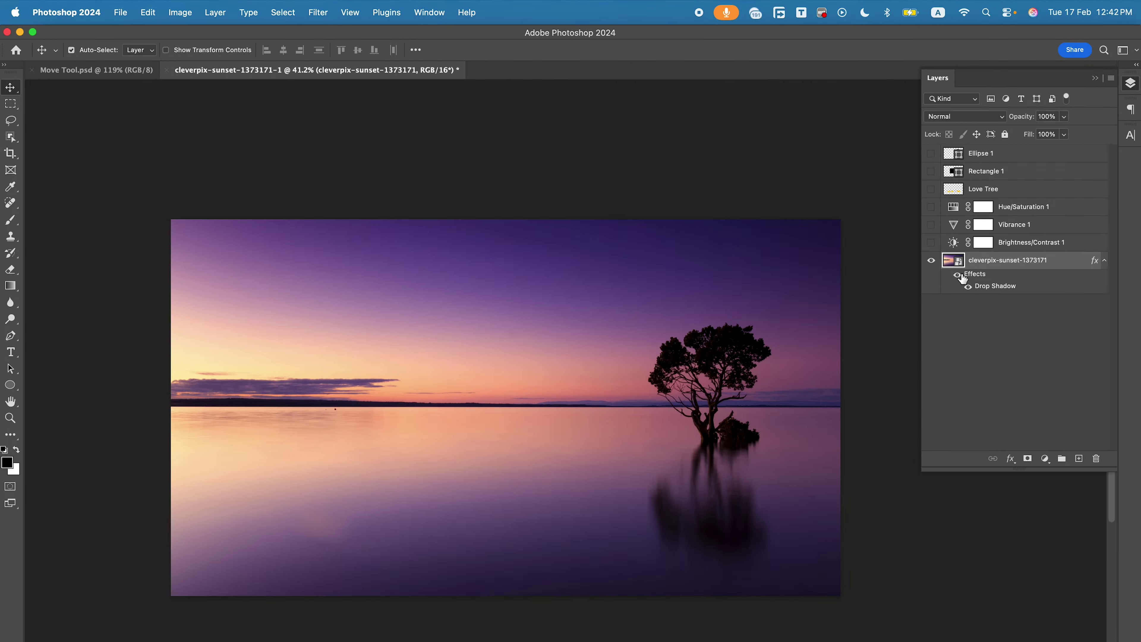
Step: Collapse and expand the sunset layer's effects list several times, leaving it collapsed
click(1105, 261)
click(1105, 261)
click(1105, 261)
click(1105, 260)
click(1105, 261)
Step: Apply a Motion Blur smart filter to the sunset smart object with an angle of 0° and a distance of 594 pixels
click(313, 12)
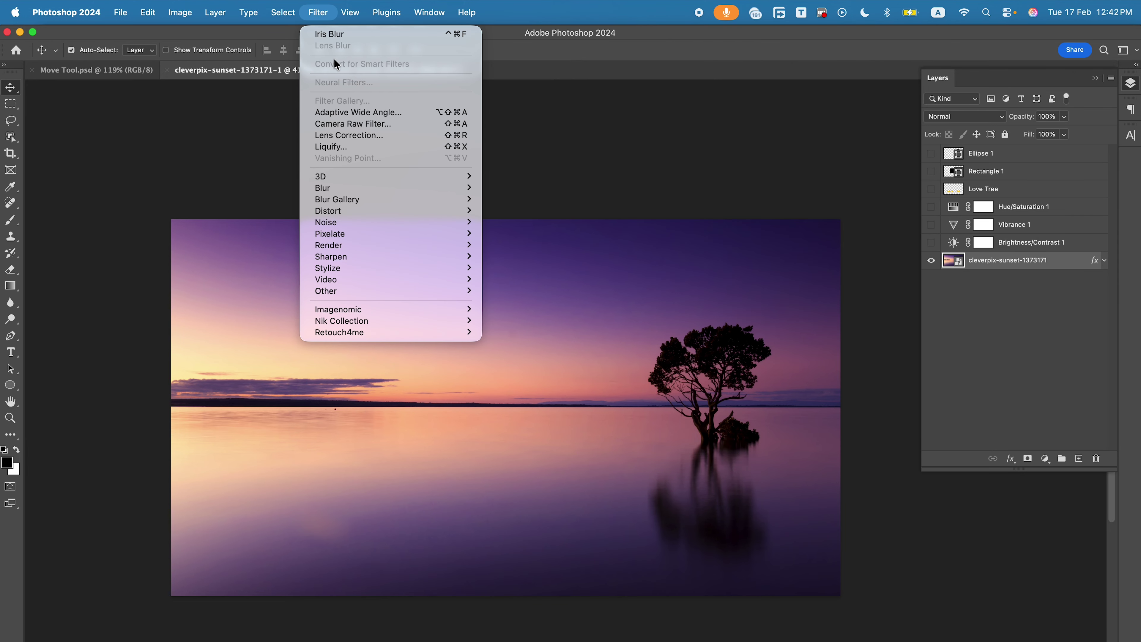
mouse_move(342, 188)
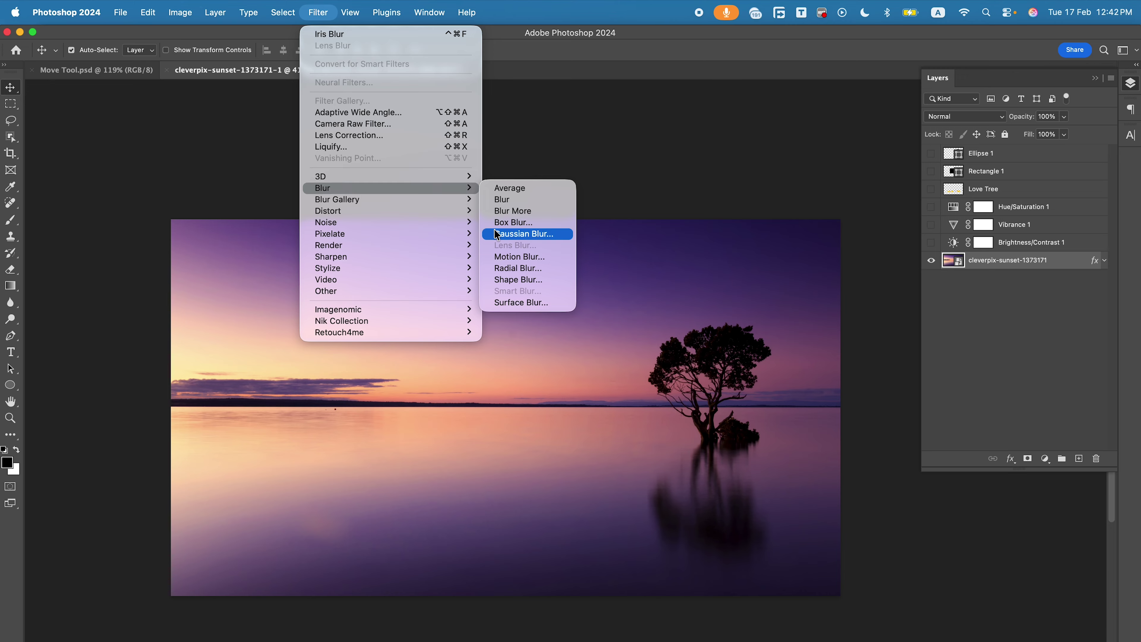
click(508, 259)
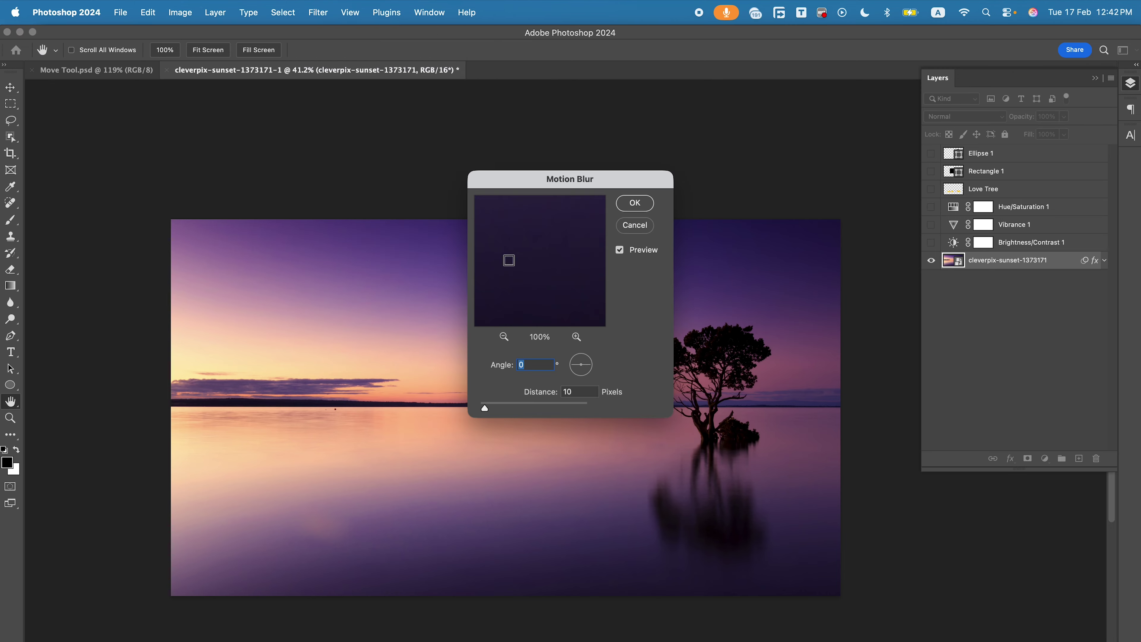
drag(486, 409, 558, 410)
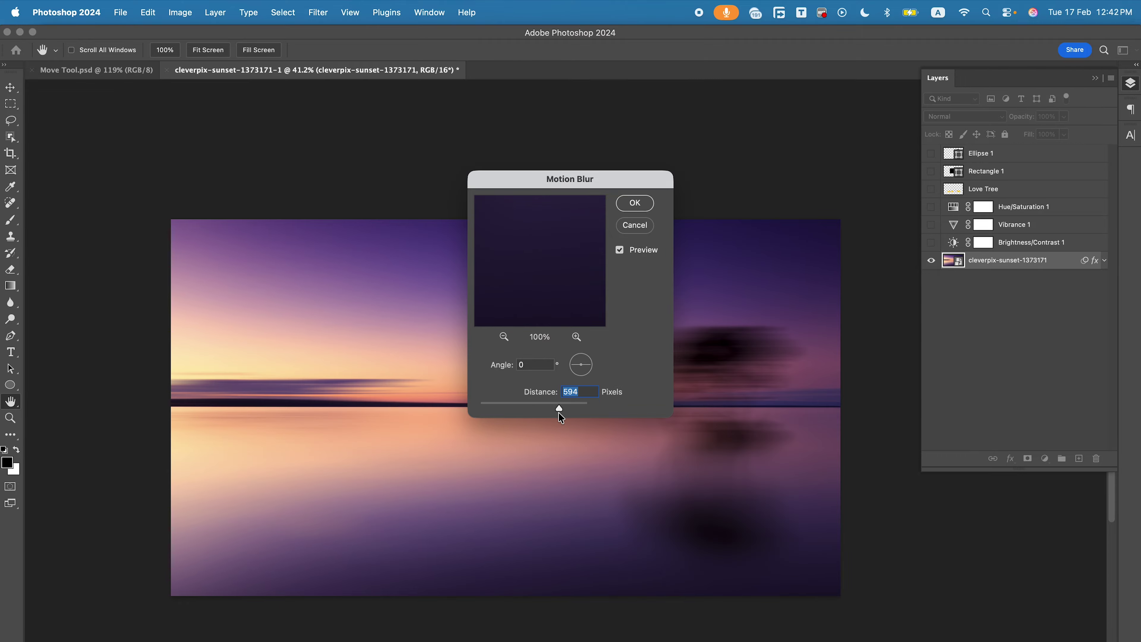
click(633, 201)
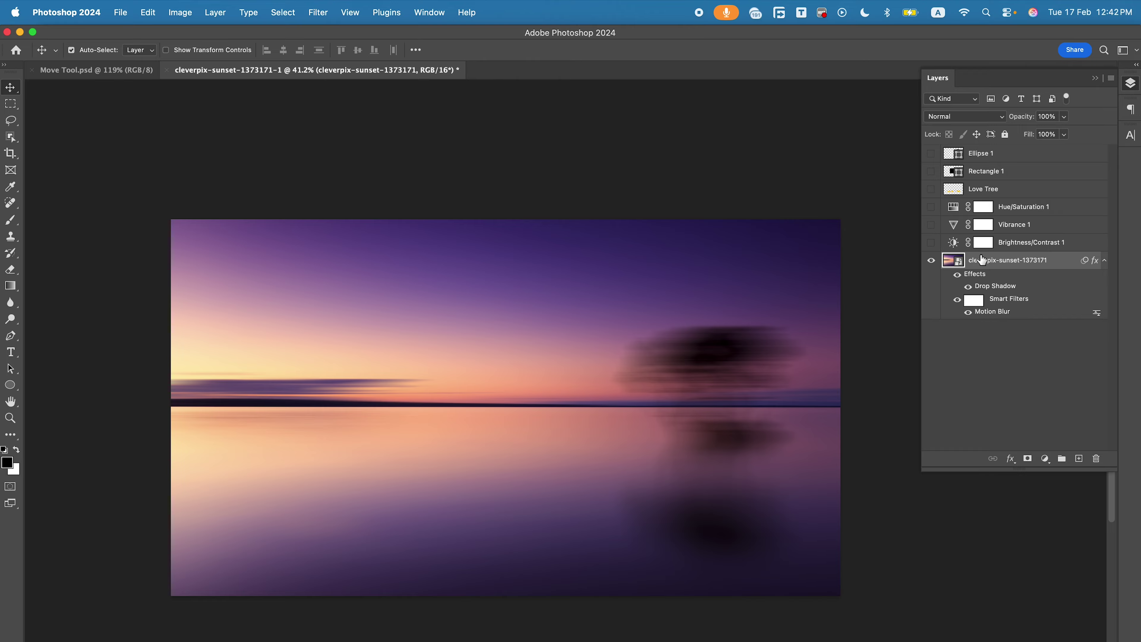
Step: Compare the sunset layer with its Motion Blur smart filter off and on, and reopen the filter's settings without changing them
click(968, 313)
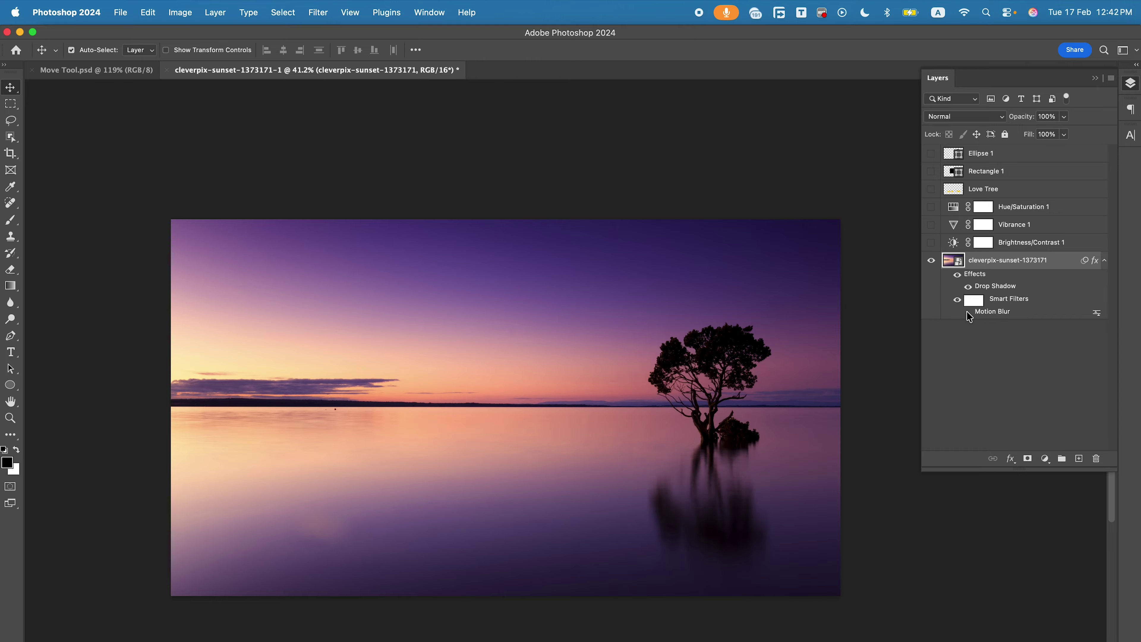
click(968, 313)
click(968, 313)
click(968, 313)
click(968, 313)
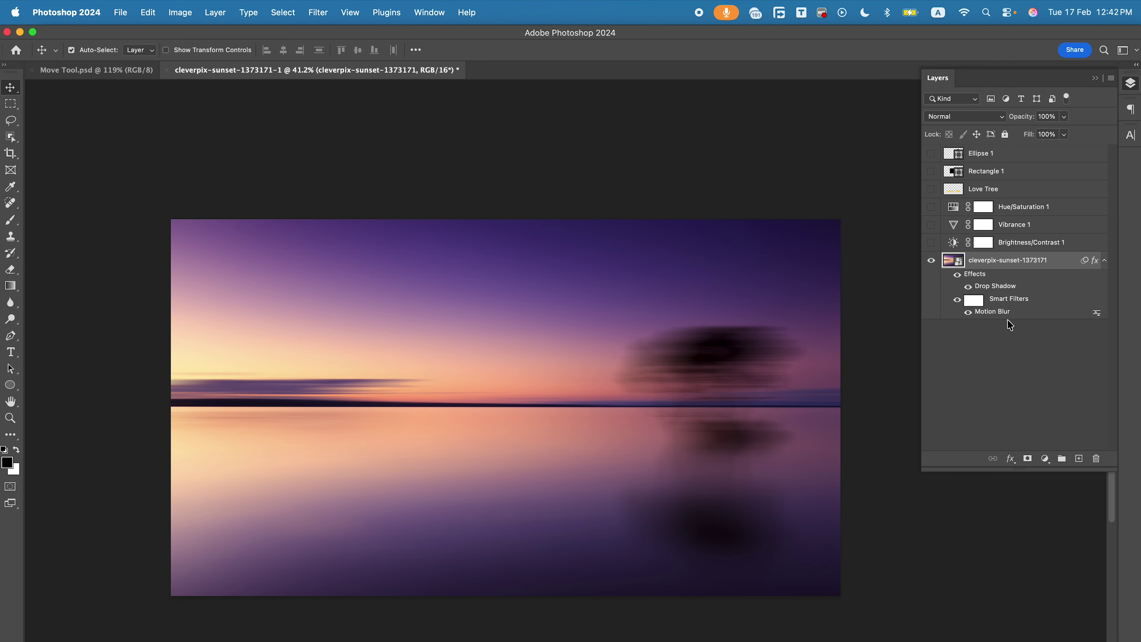
double_click(990, 313)
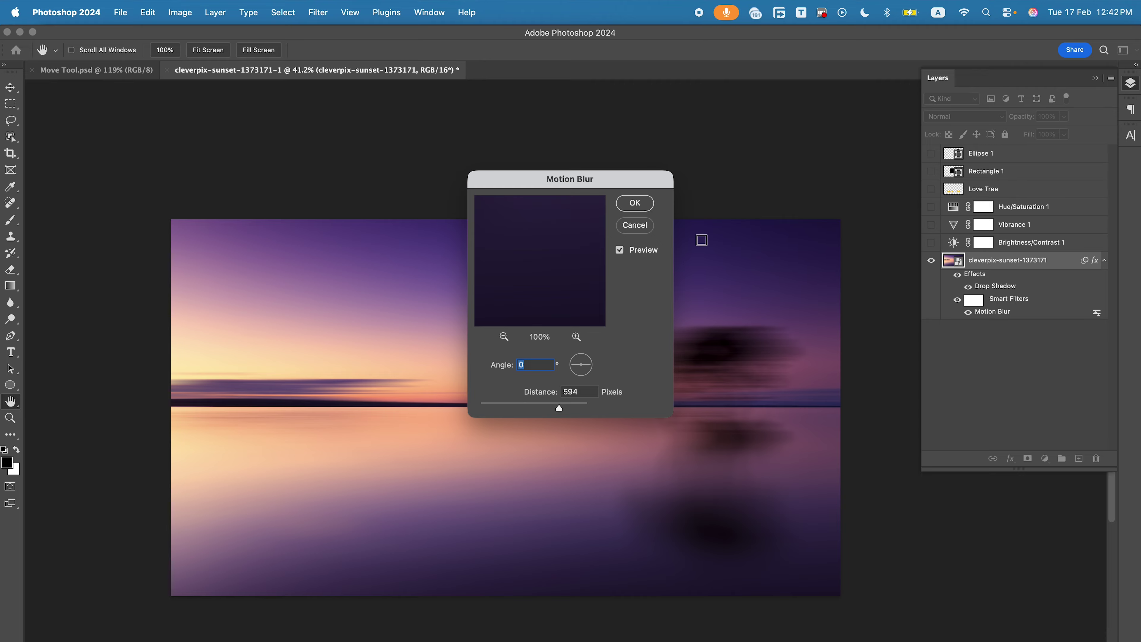
click(635, 204)
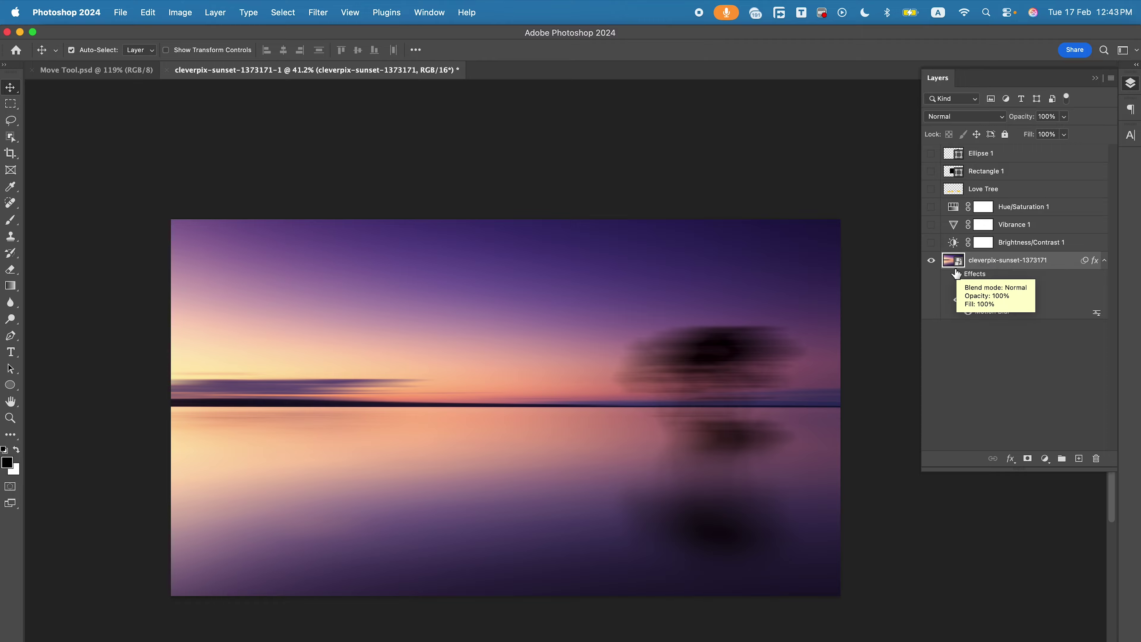
Step: Collapse the sunset layer's effects list, duplicate the smart object layer and hide the original
click(1105, 261)
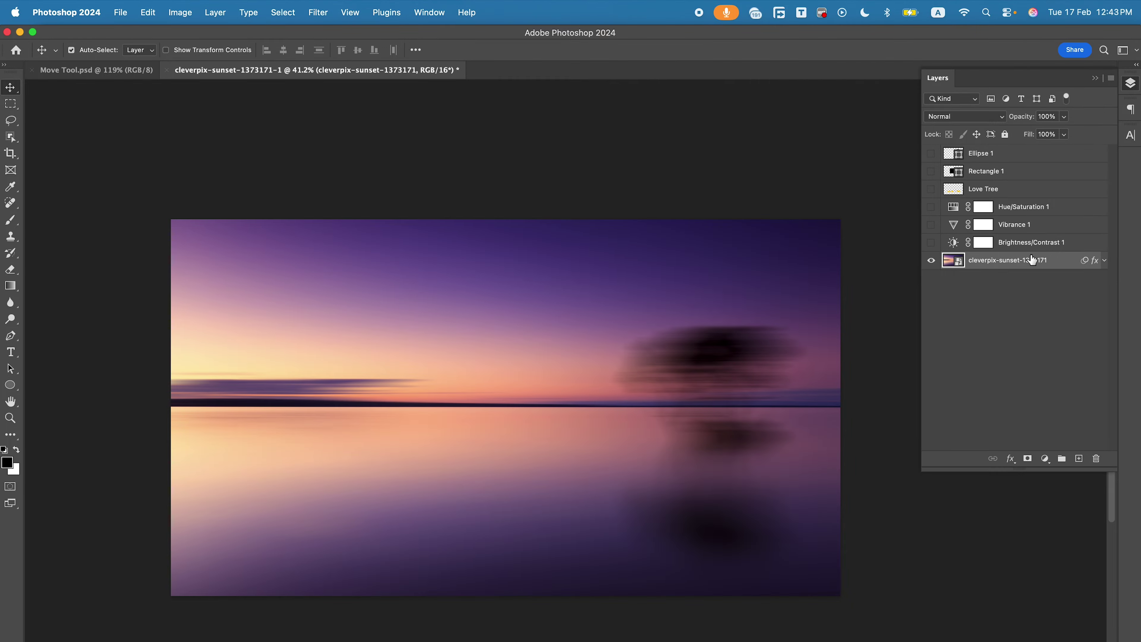
key(super+j)
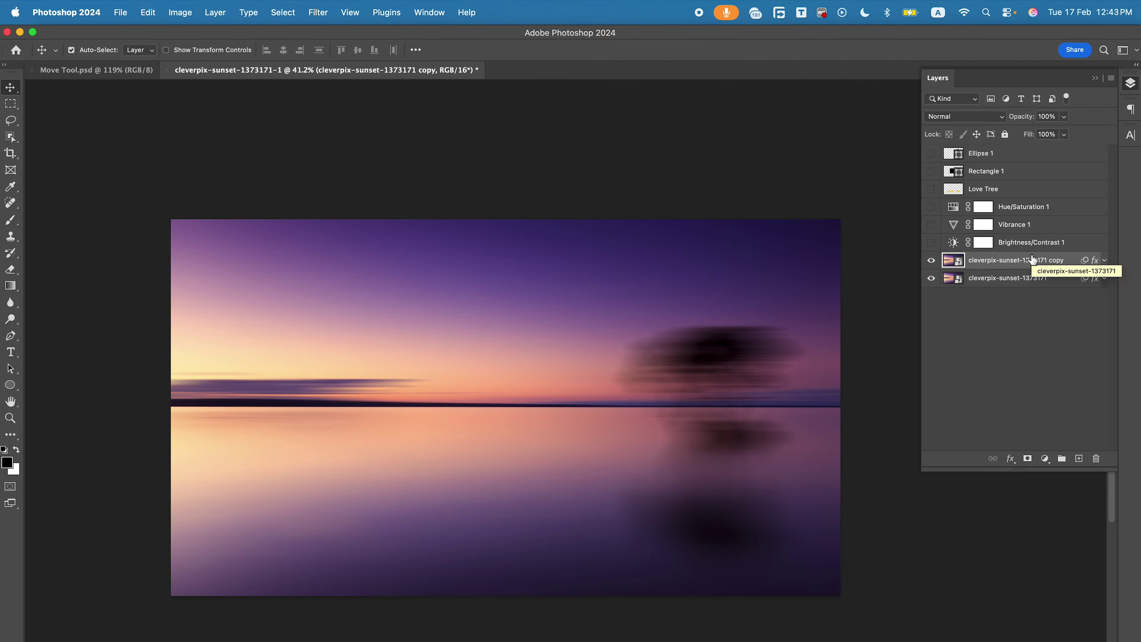
click(931, 278)
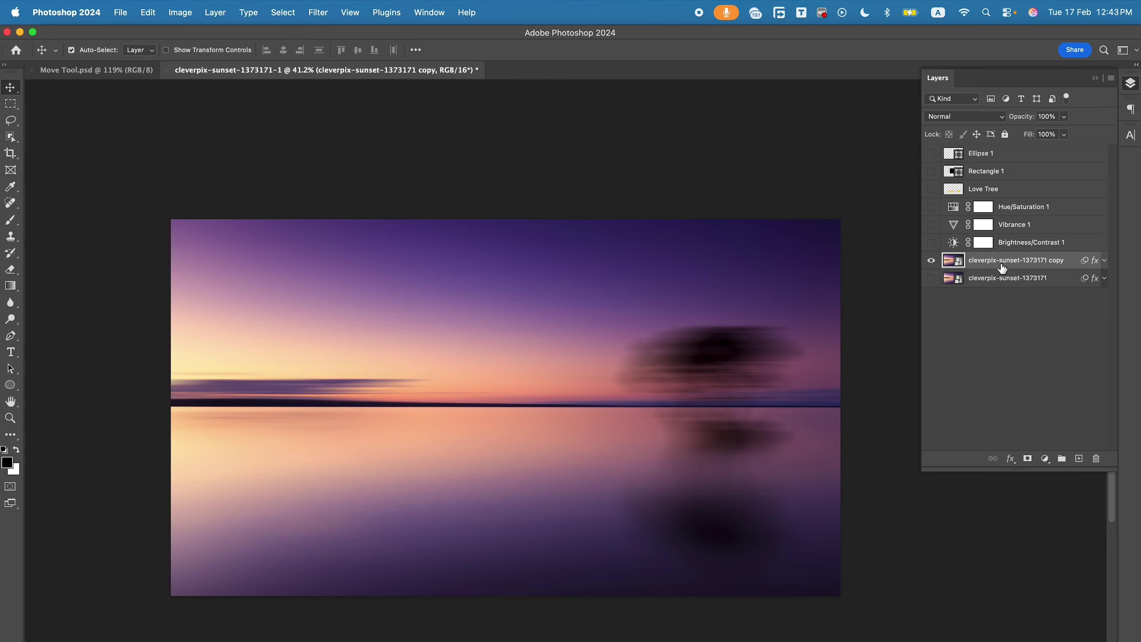
Step: Rasterize the sunset copy layer and apply a Motion Blur to it with an angle of 0° and a distance of 2000 pixels
right_click(982, 261)
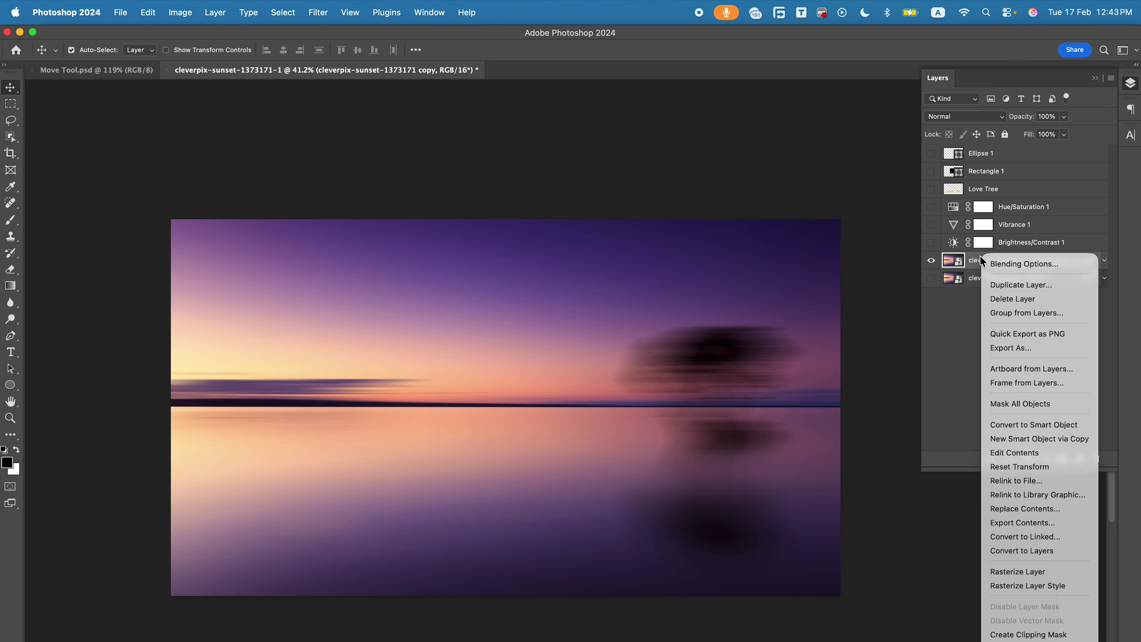
click(1015, 572)
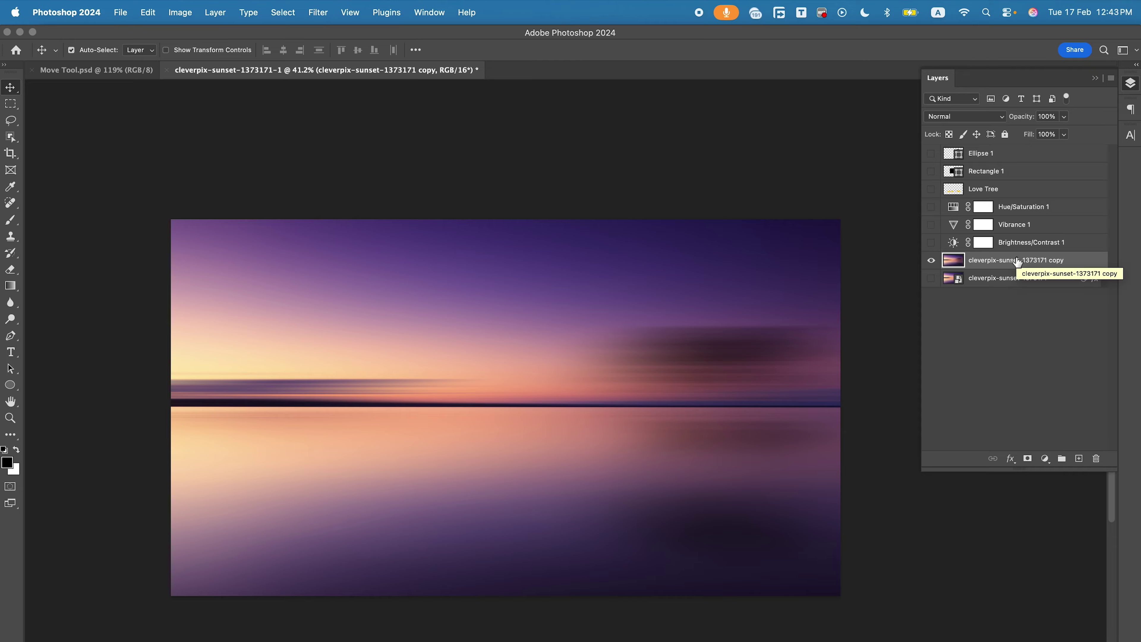
click(317, 12)
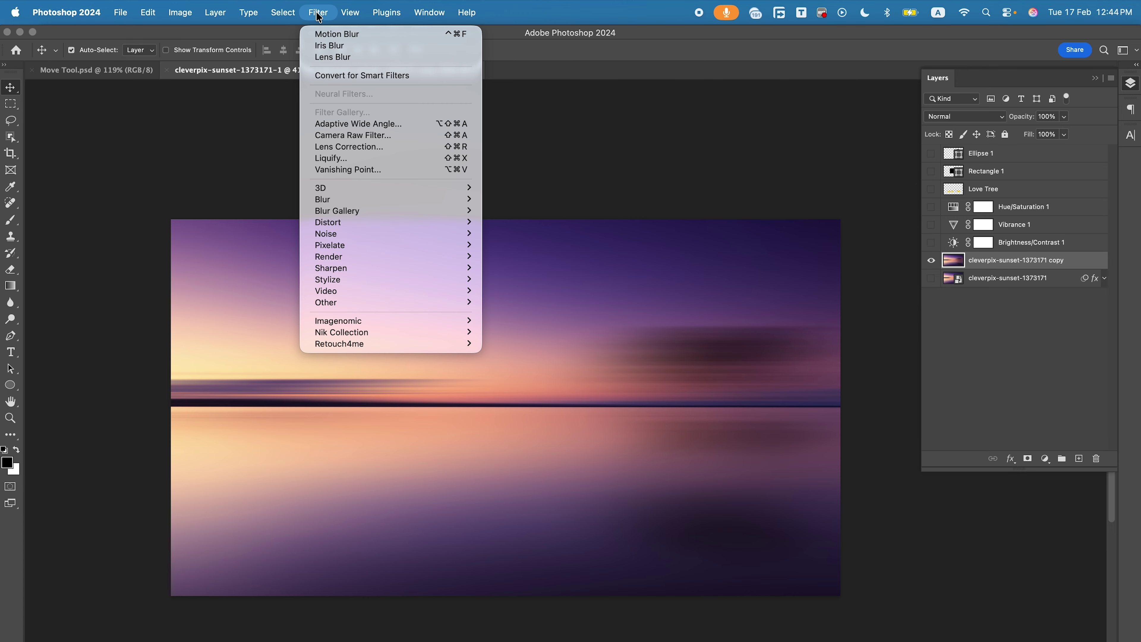
mouse_move(354, 198)
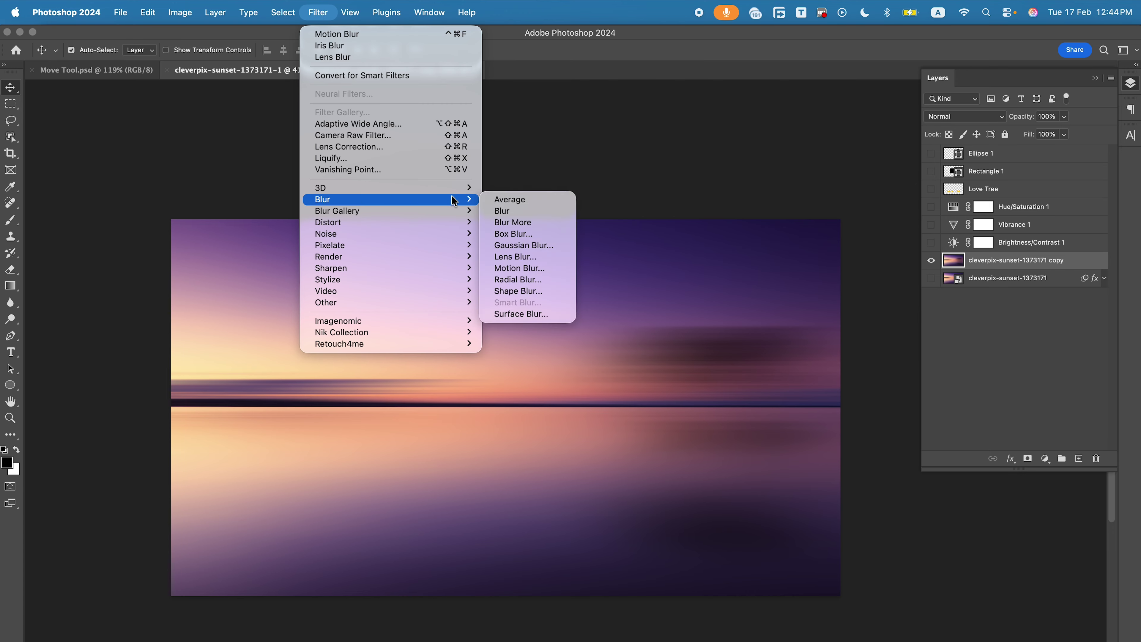
click(519, 269)
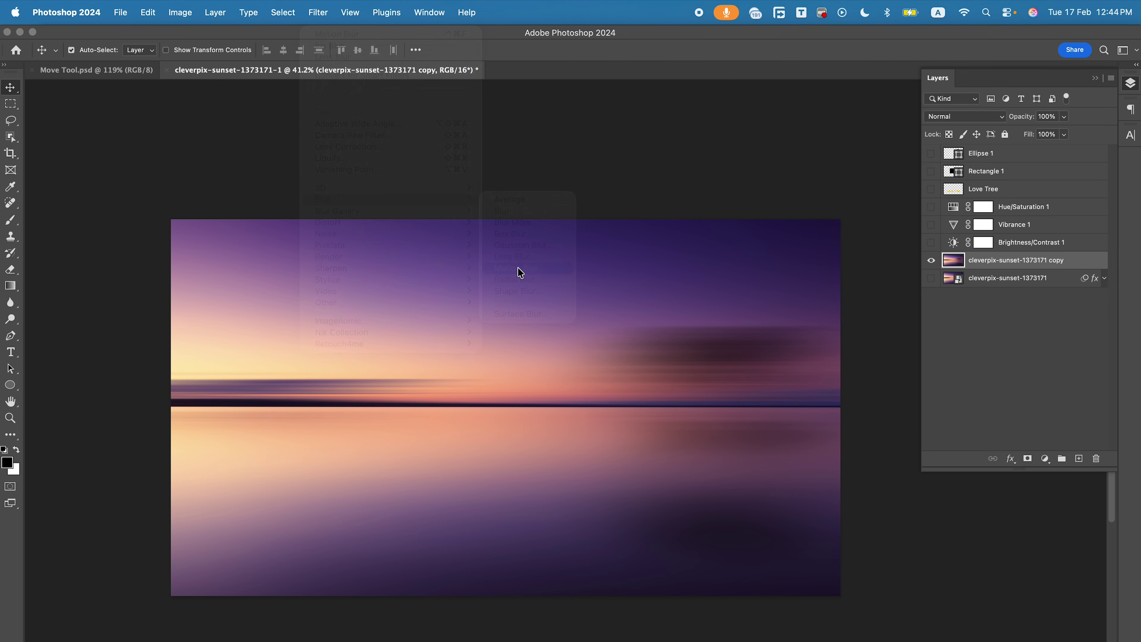
click(599, 407)
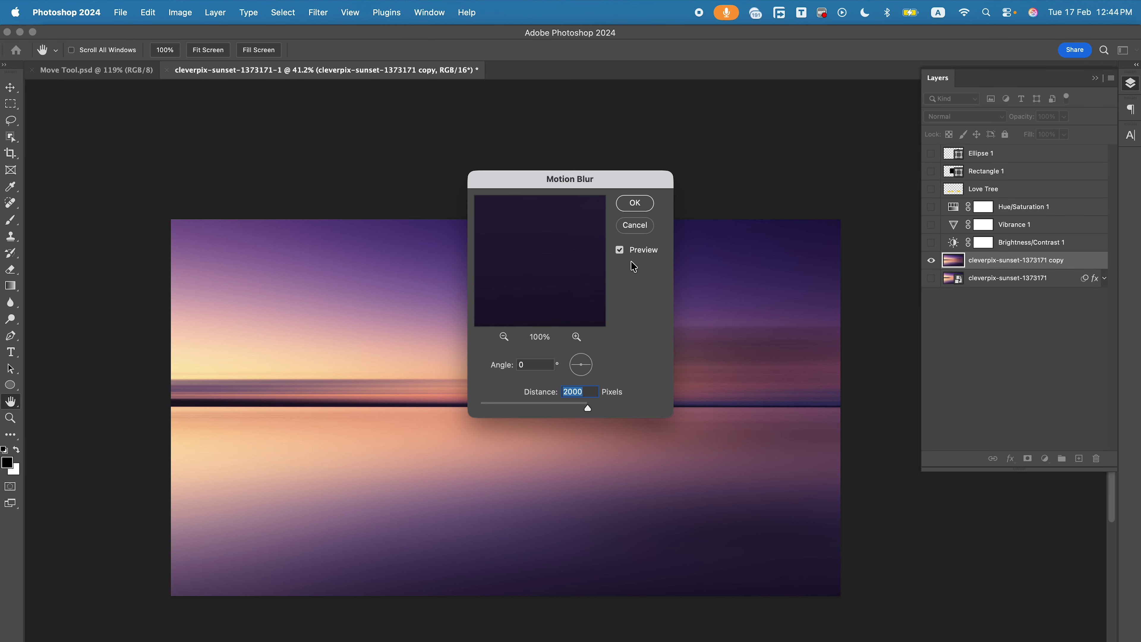
click(640, 208)
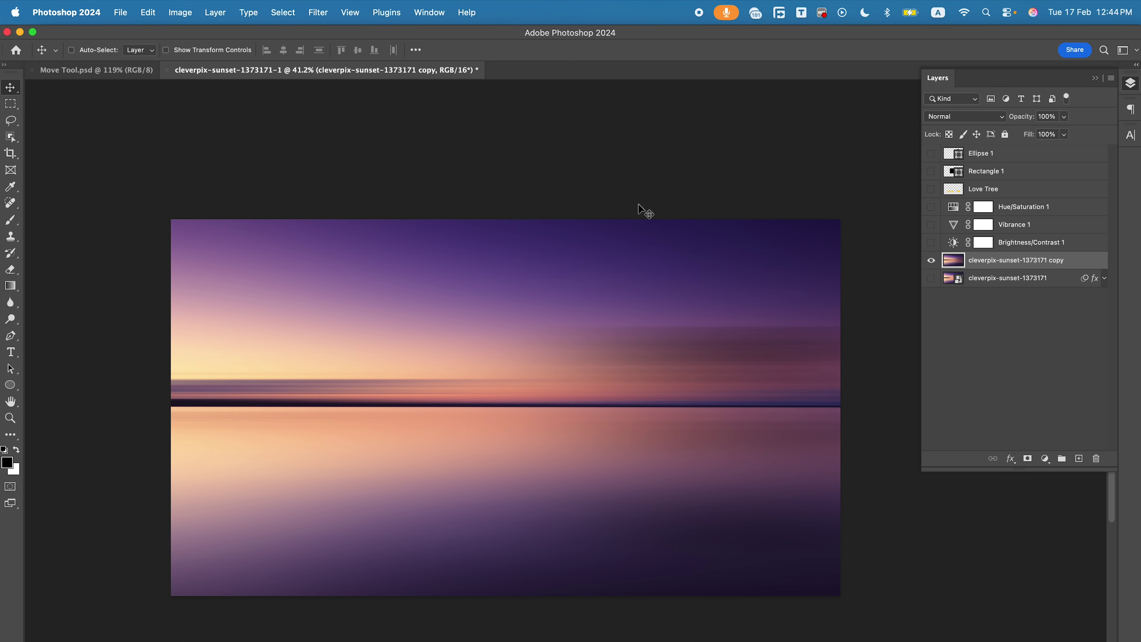
Step: Undo and redo the last Motion Blur on the rasterized copy to compare the two states
key(super+z)
key(super)
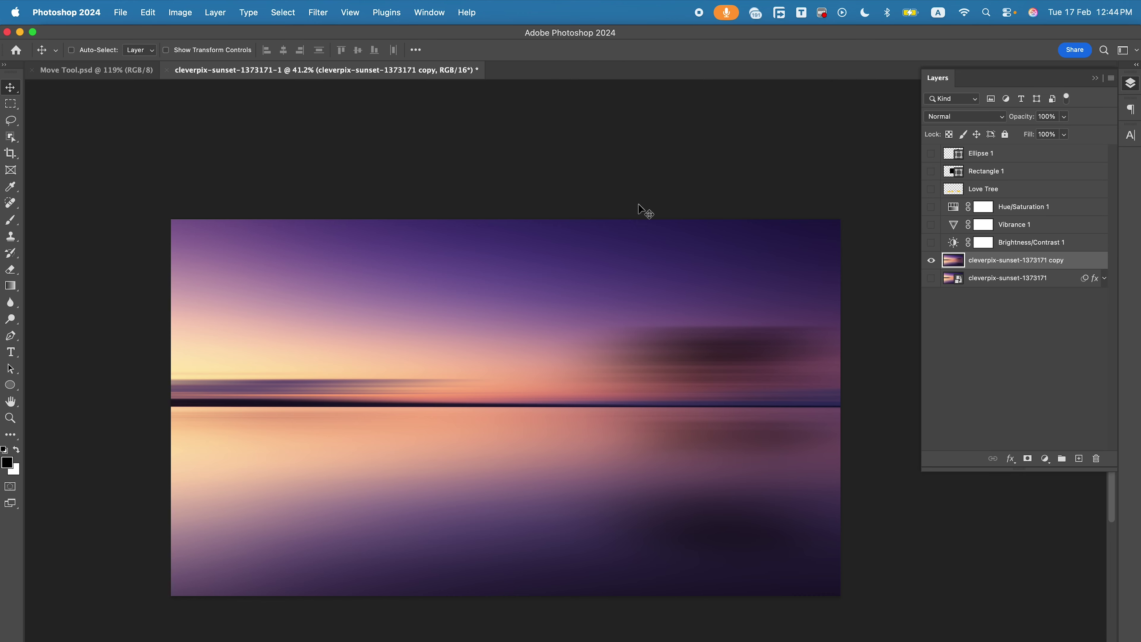
key(super+shift+z)
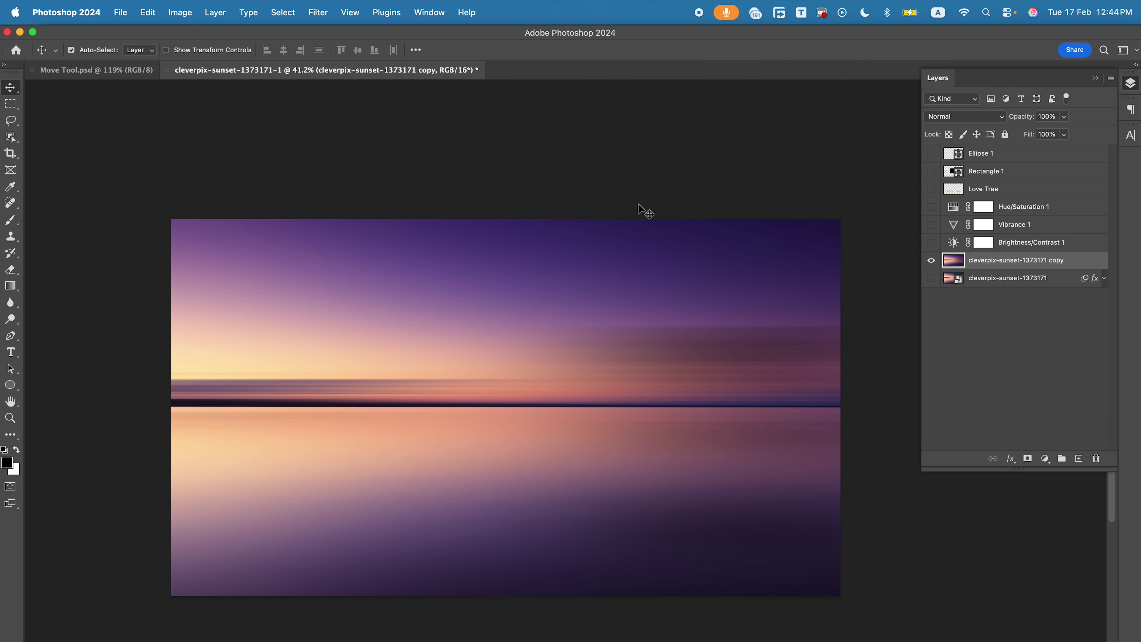